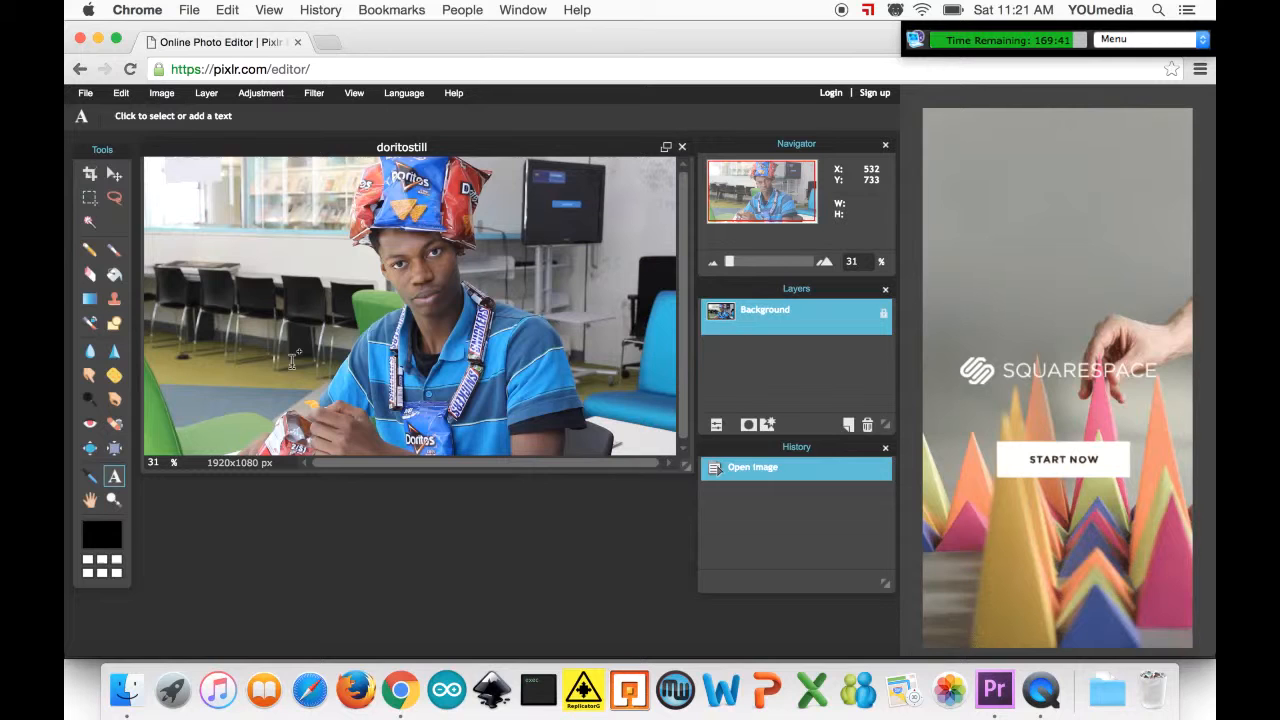
Add the two-line text "Hungry?" / "Wish I could help..." beside the seated person and move the text dialog off the photo.
click(293, 362)
click(511, 526)
click(511, 526)
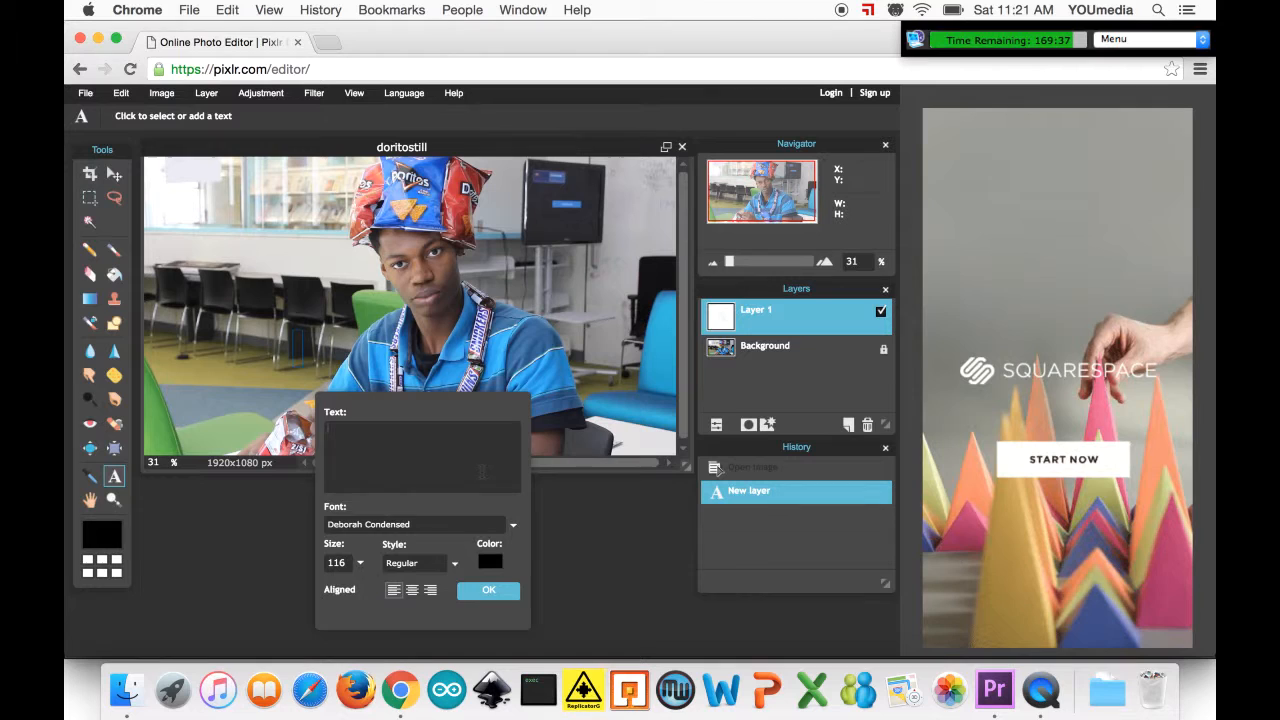
text(Hungry?)
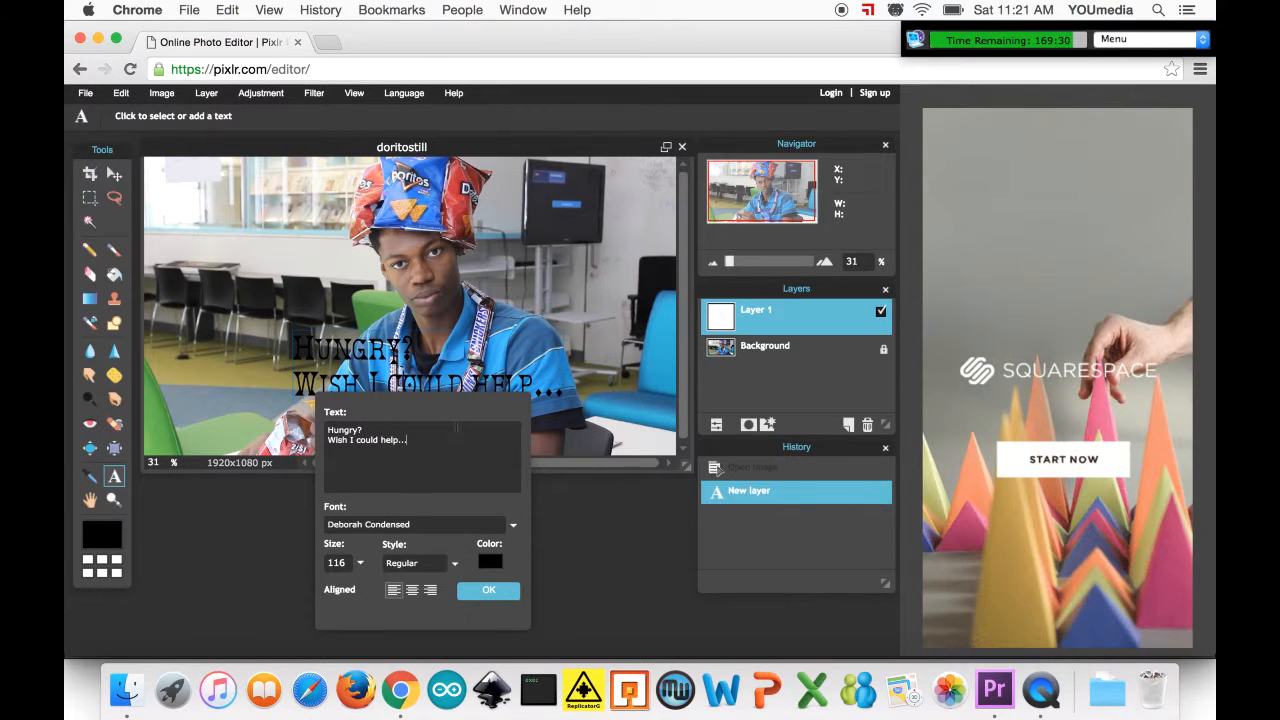
drag(424, 408, 773, 333)
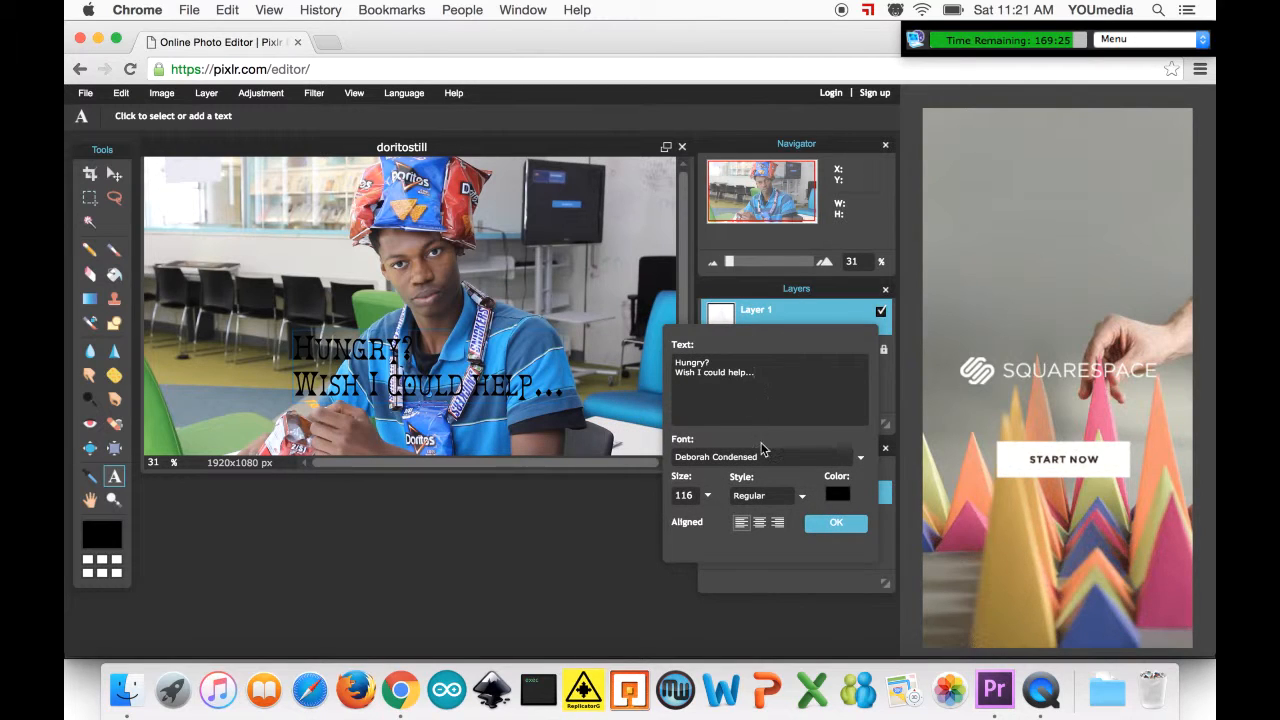
Center-align the caption text and set its color to white (ffffff).
click(760, 522)
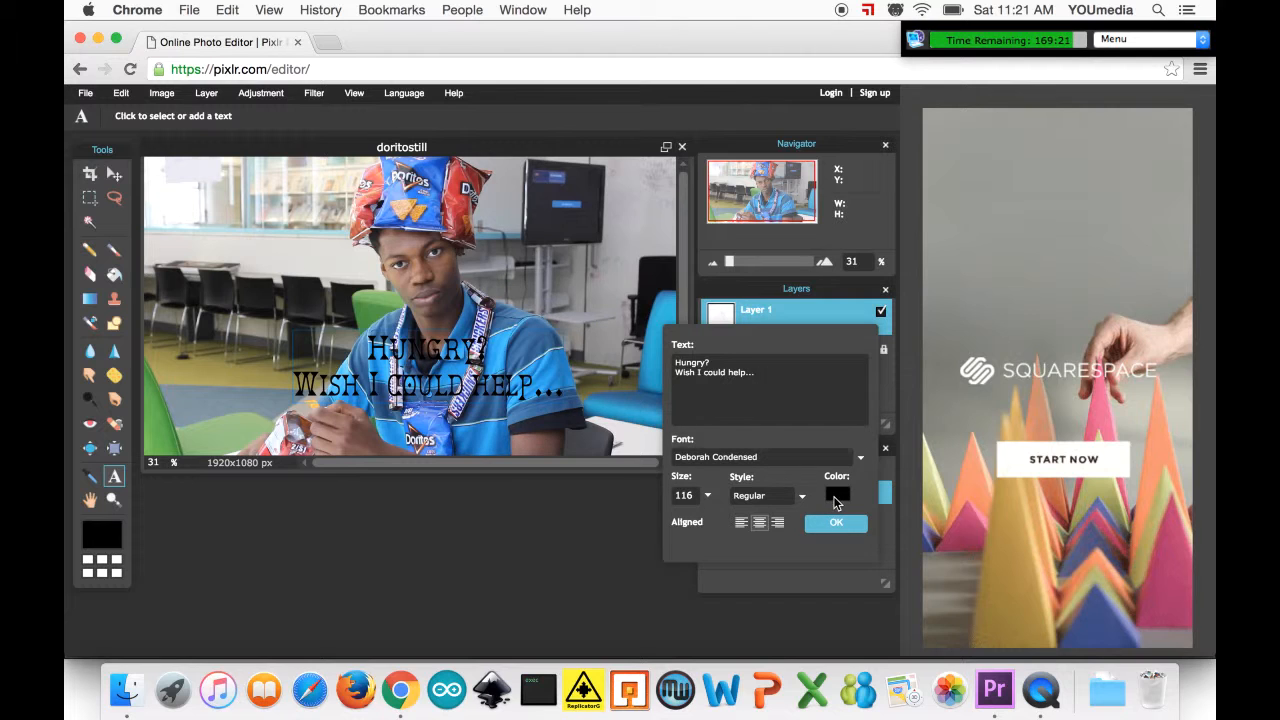
click(837, 494)
click(377, 230)
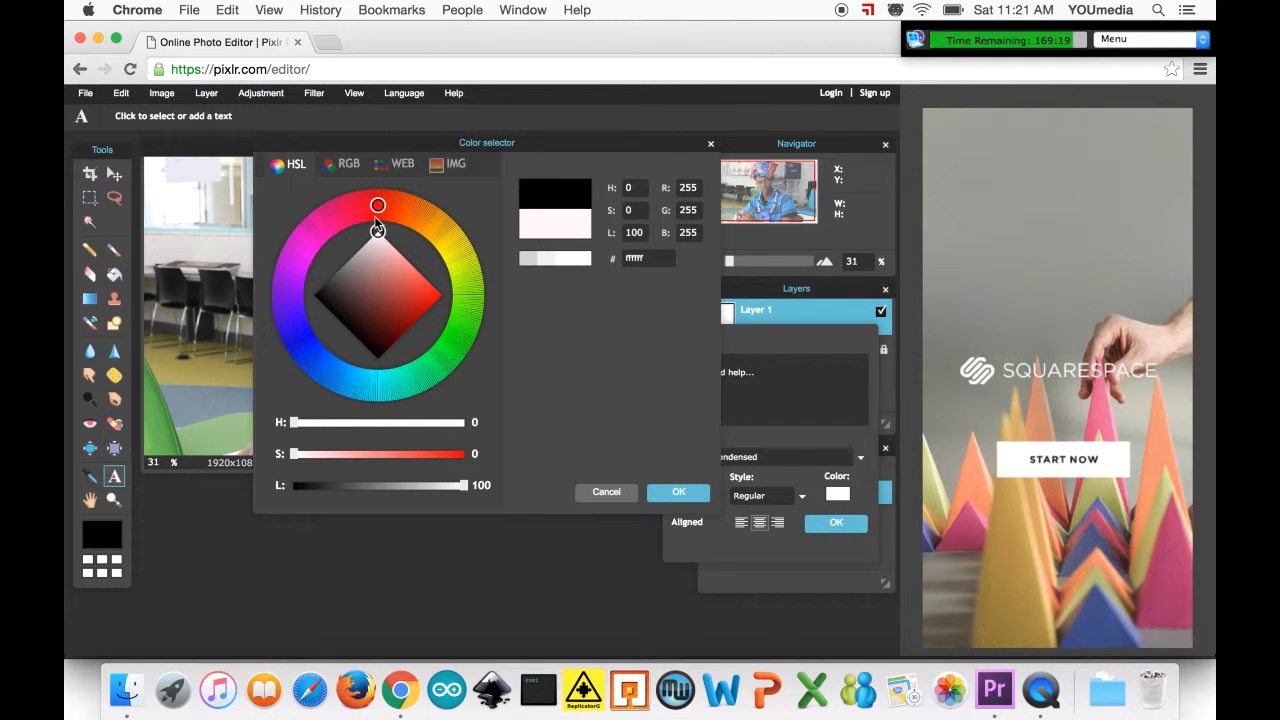
click(680, 493)
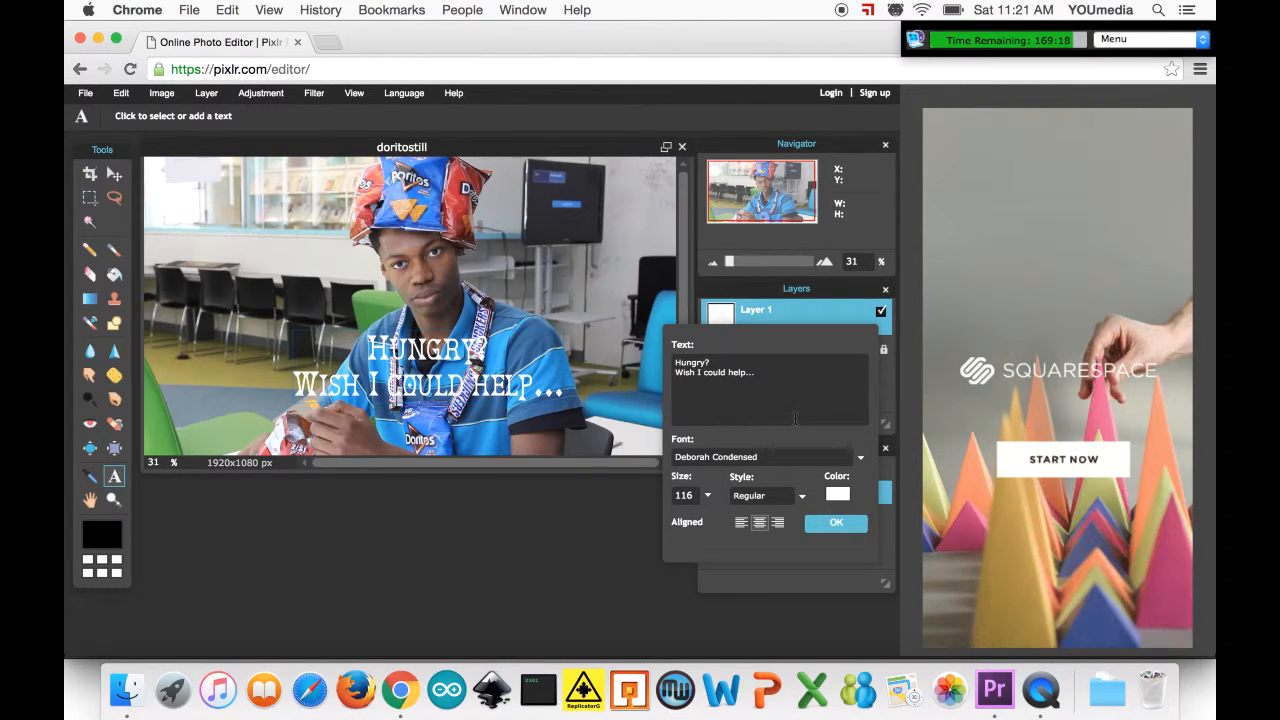
Preview several fonts on the caption and set it to Arial Hebrew Scholar.
click(859, 459)
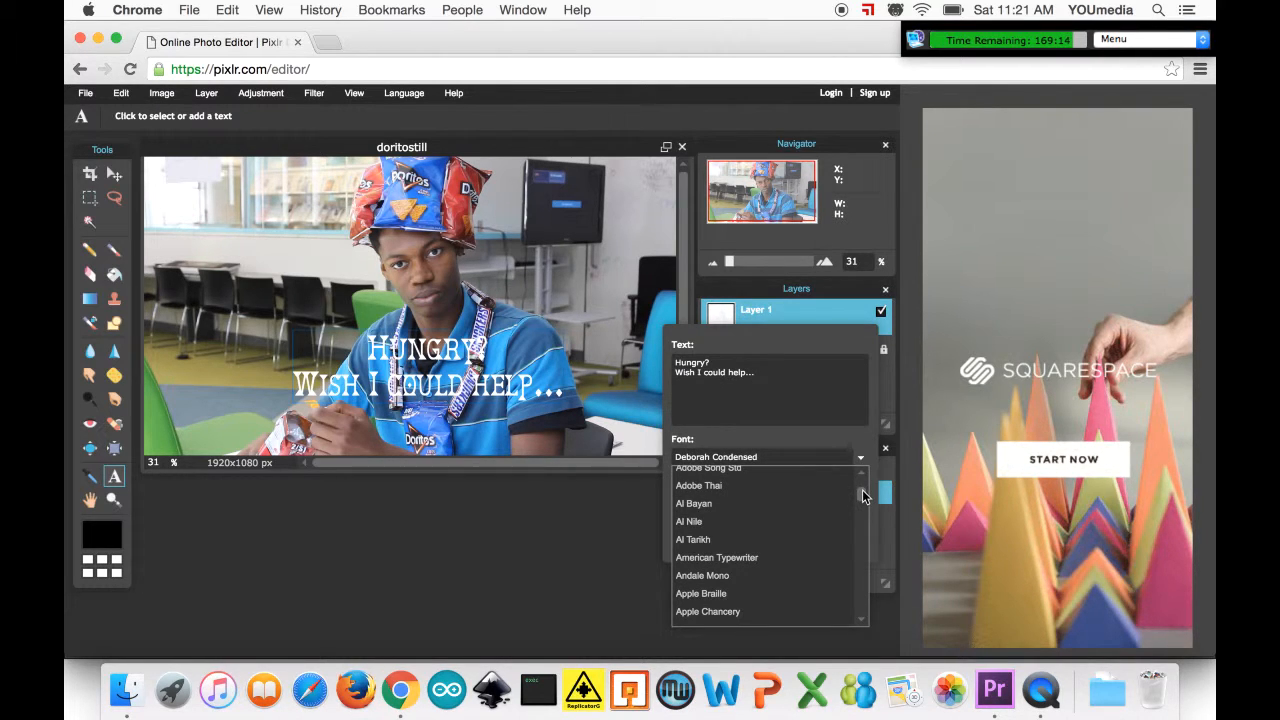
scroll(864, 496, down, 3)
scroll(764, 496, down, 3)
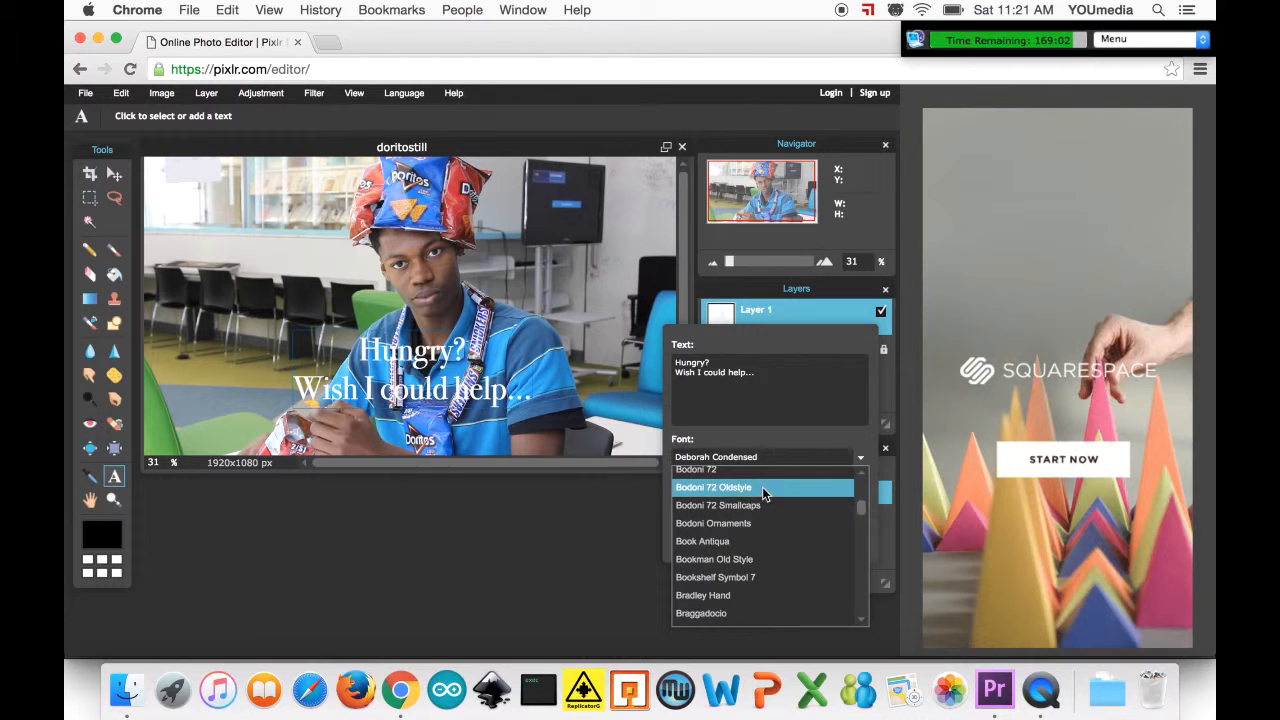
scroll(771, 551, up, 3)
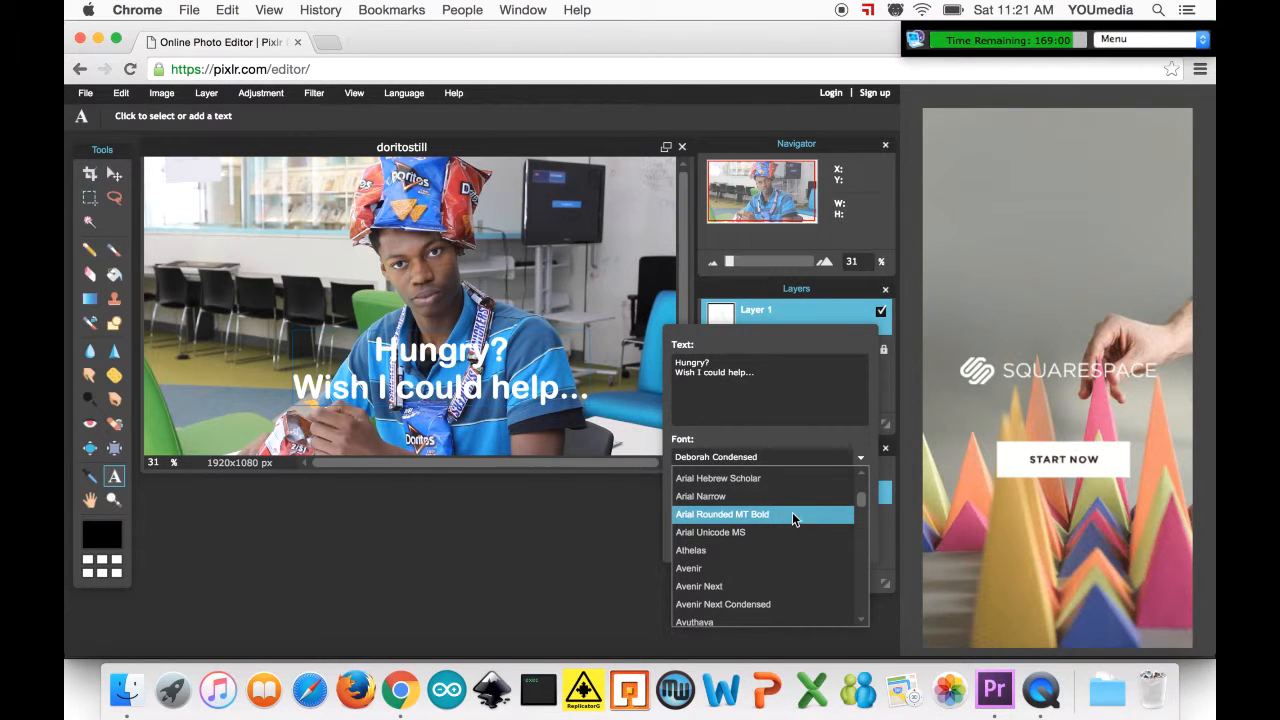
click(766, 478)
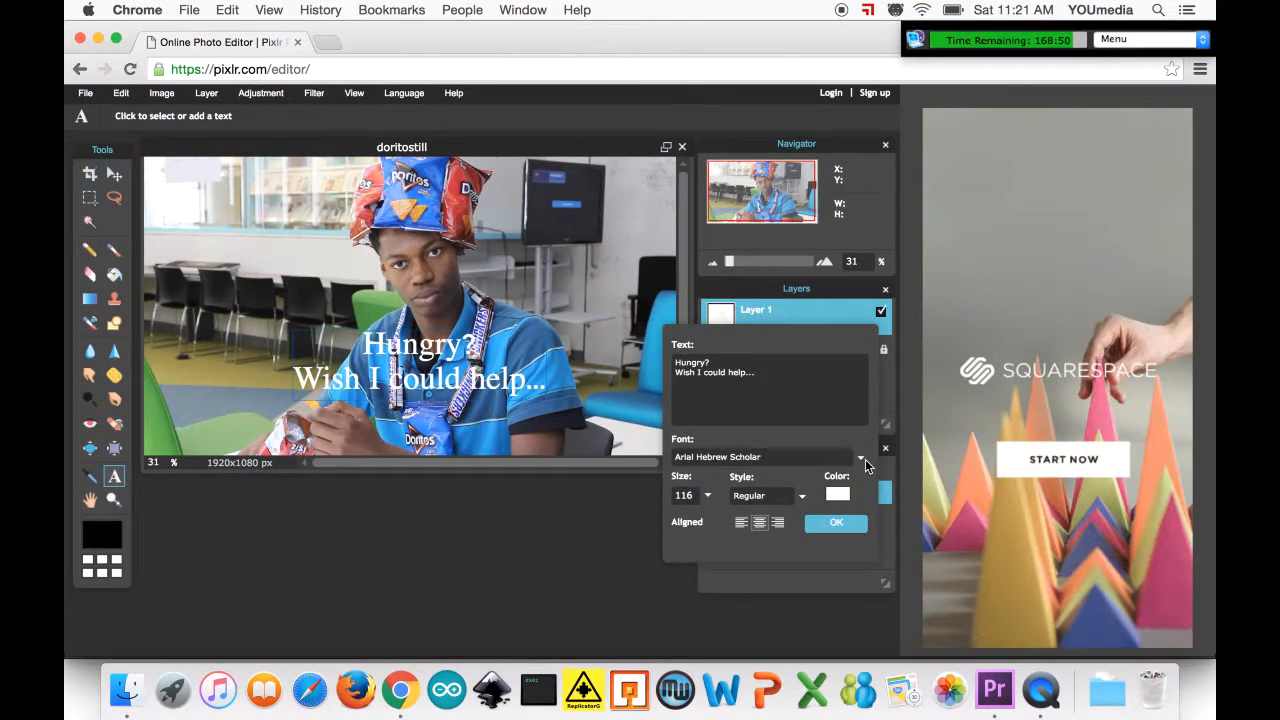
Set the caption's font to Times New Roman, accept the text and move it slightly up and to the right on the photo.
click(860, 457)
drag(865, 490, 863, 591)
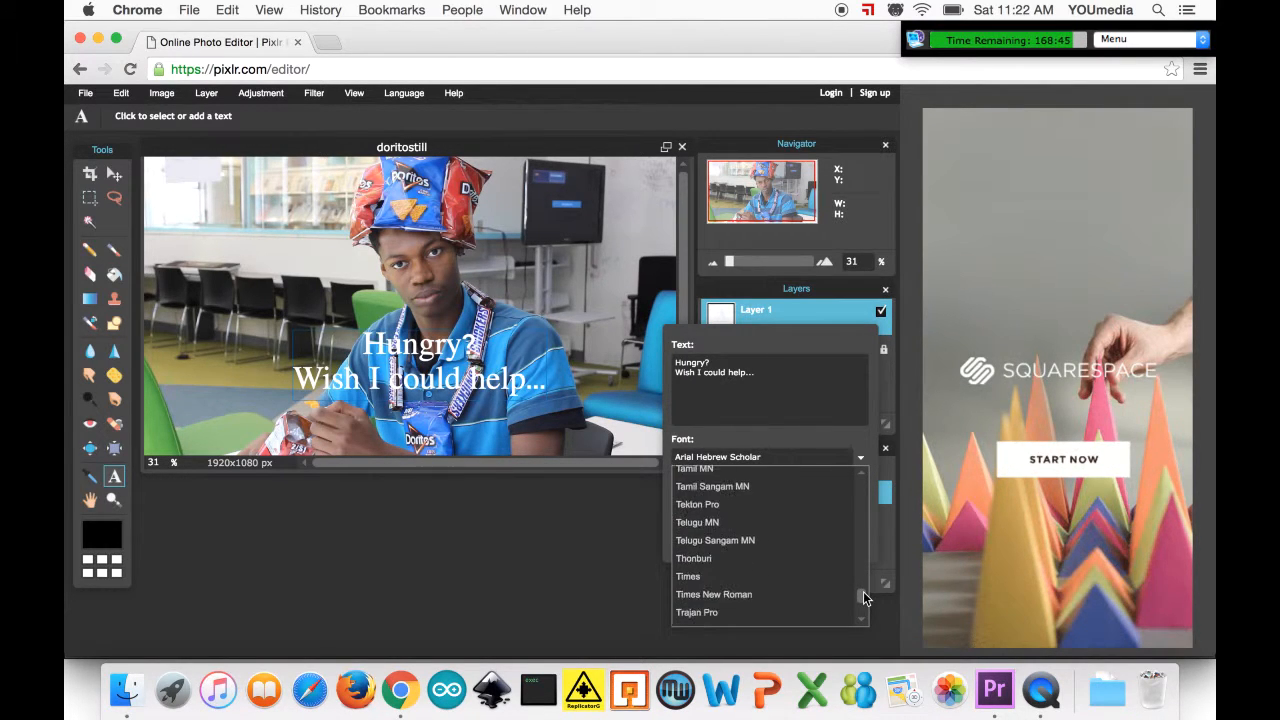
click(832, 594)
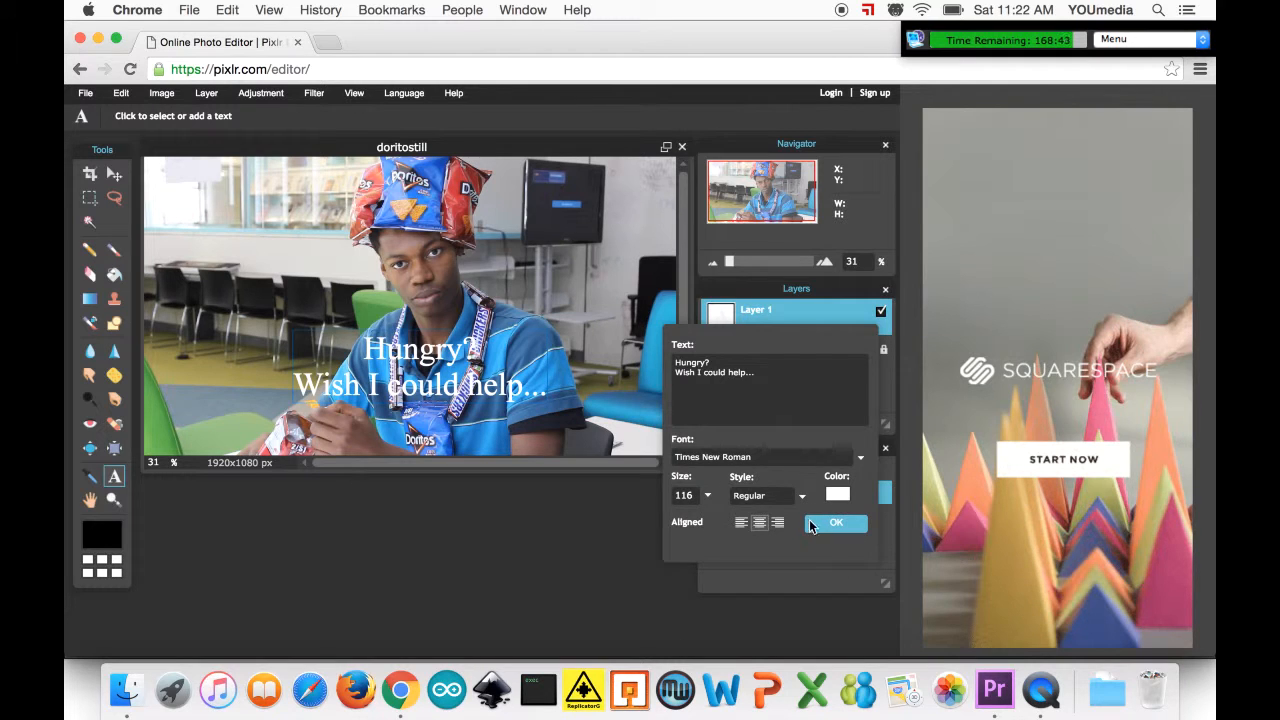
click(832, 523)
click(116, 176)
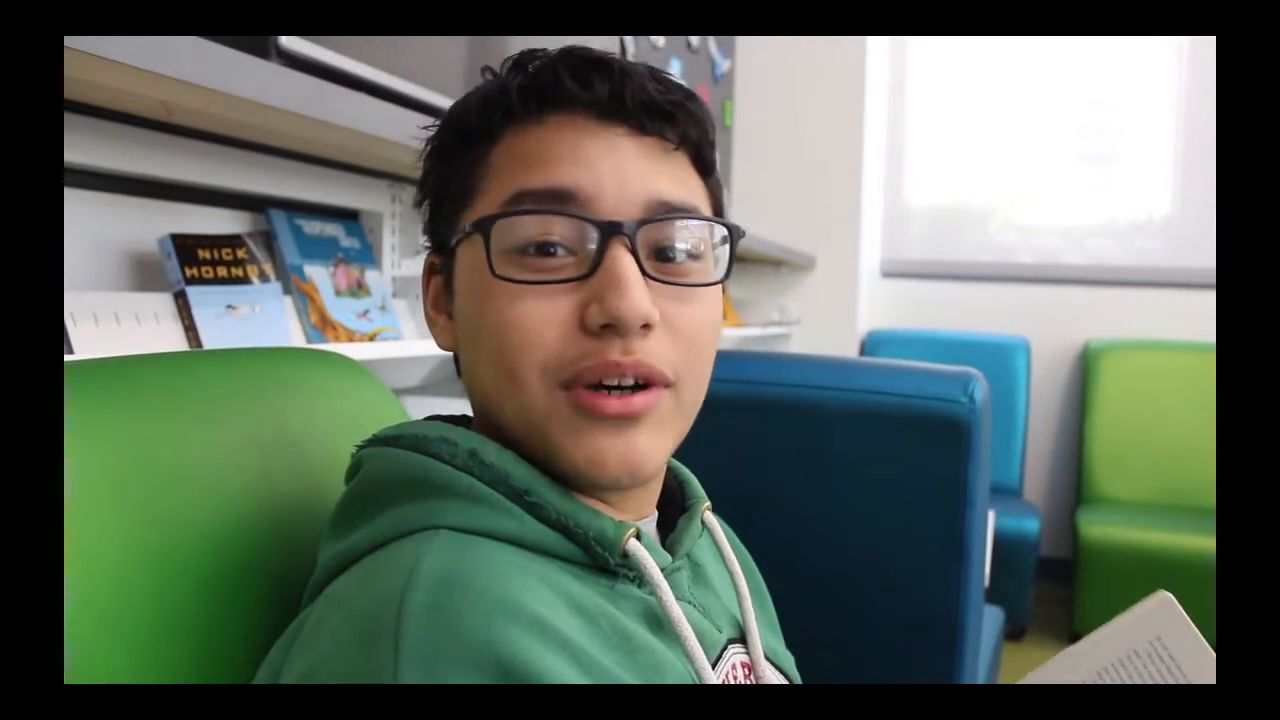
mouse_move(444, 368)
mouse_down()
mouse_move(472, 372)
mouse_move(434, 369)
mouse_up()
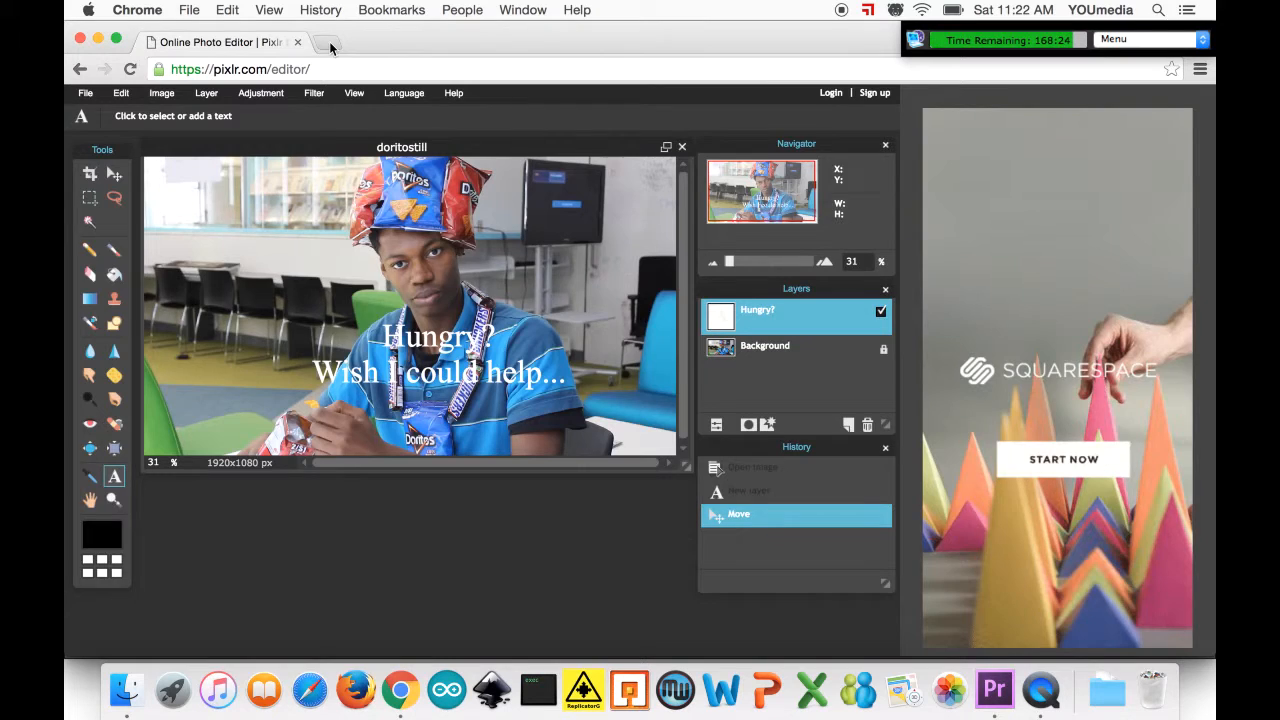
Search the web for "dafont" in a new browser tab and open the DaFont website.
click(329, 43)
text(dafont)
key(Return)
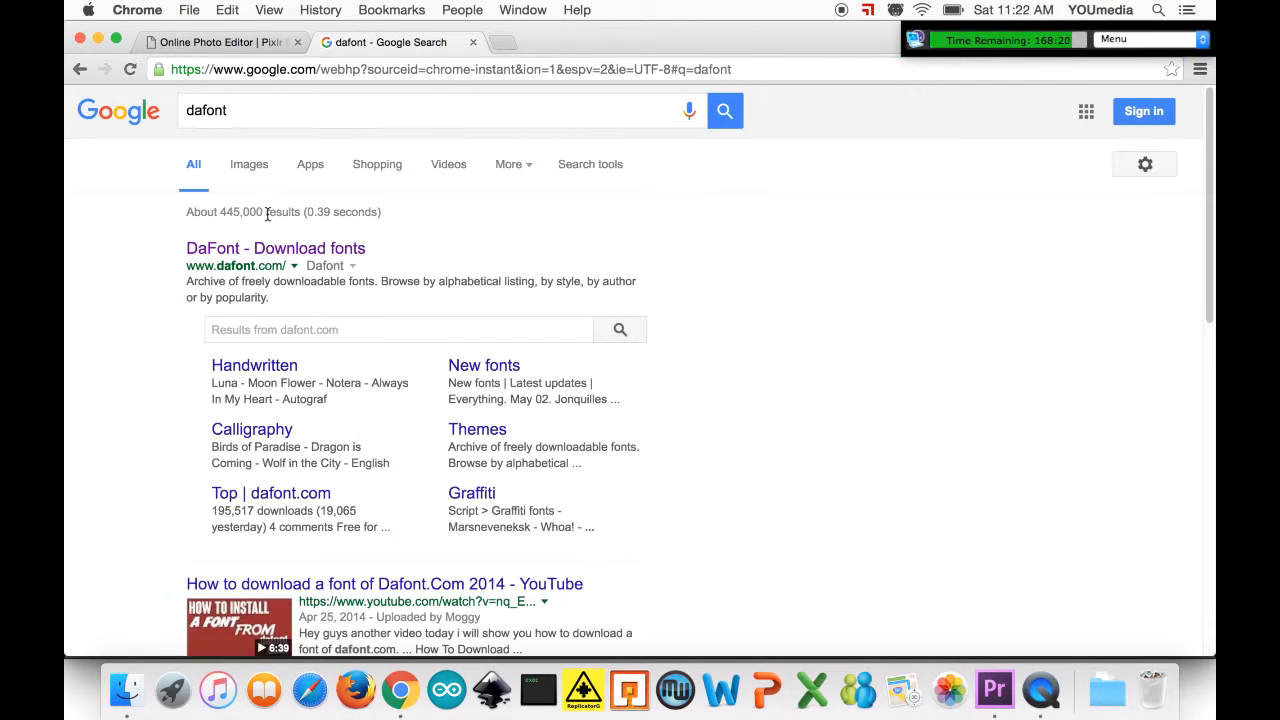
click(254, 248)
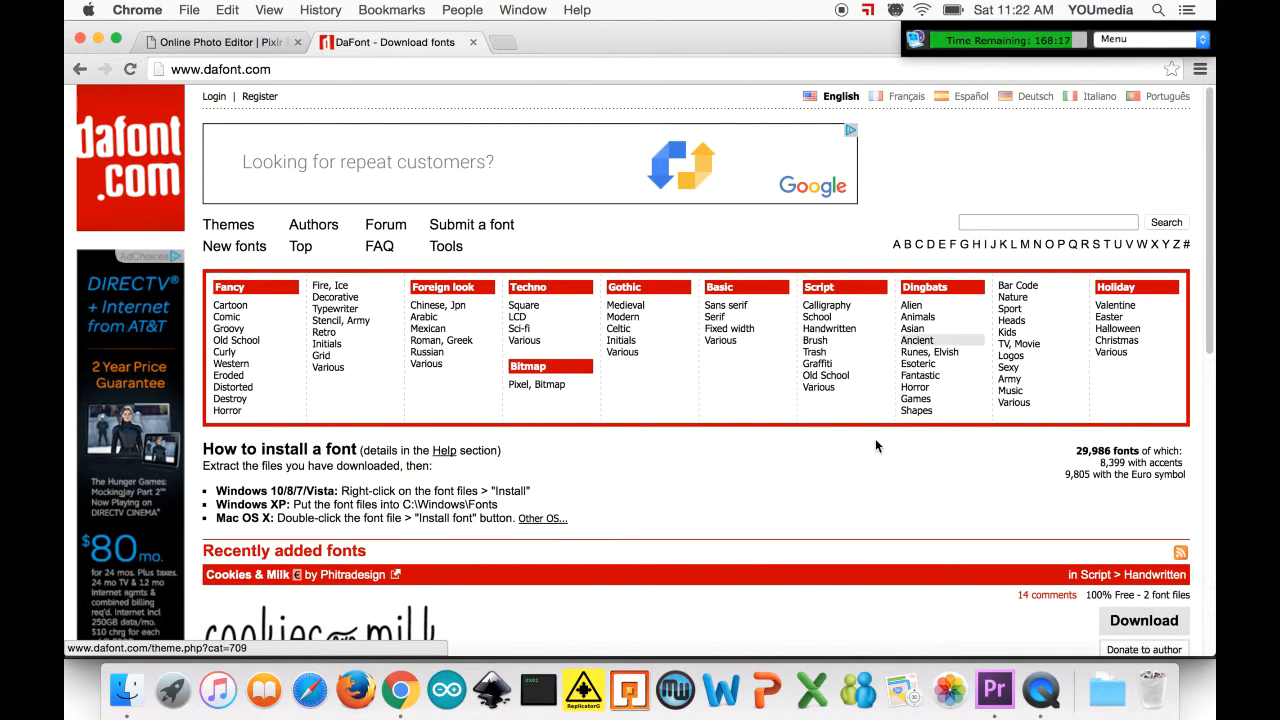
Search DaFont for fonts matching "fancy".
click(980, 222)
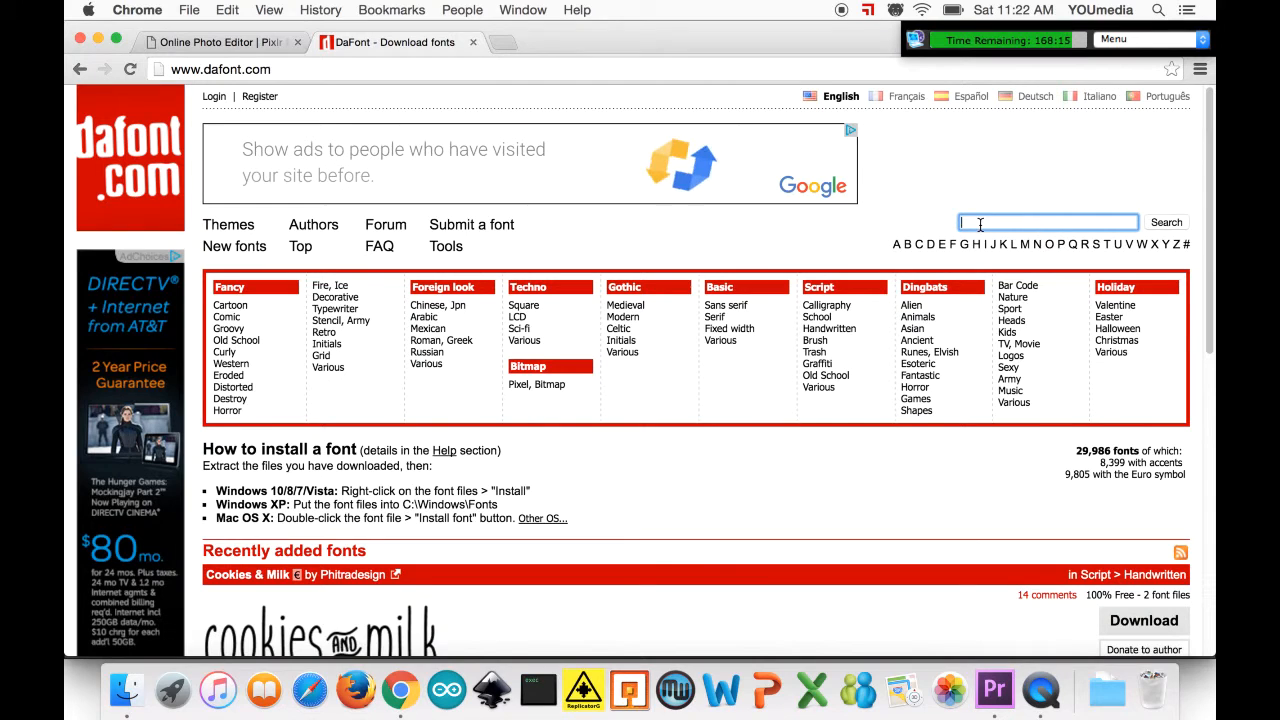
text(fancy)
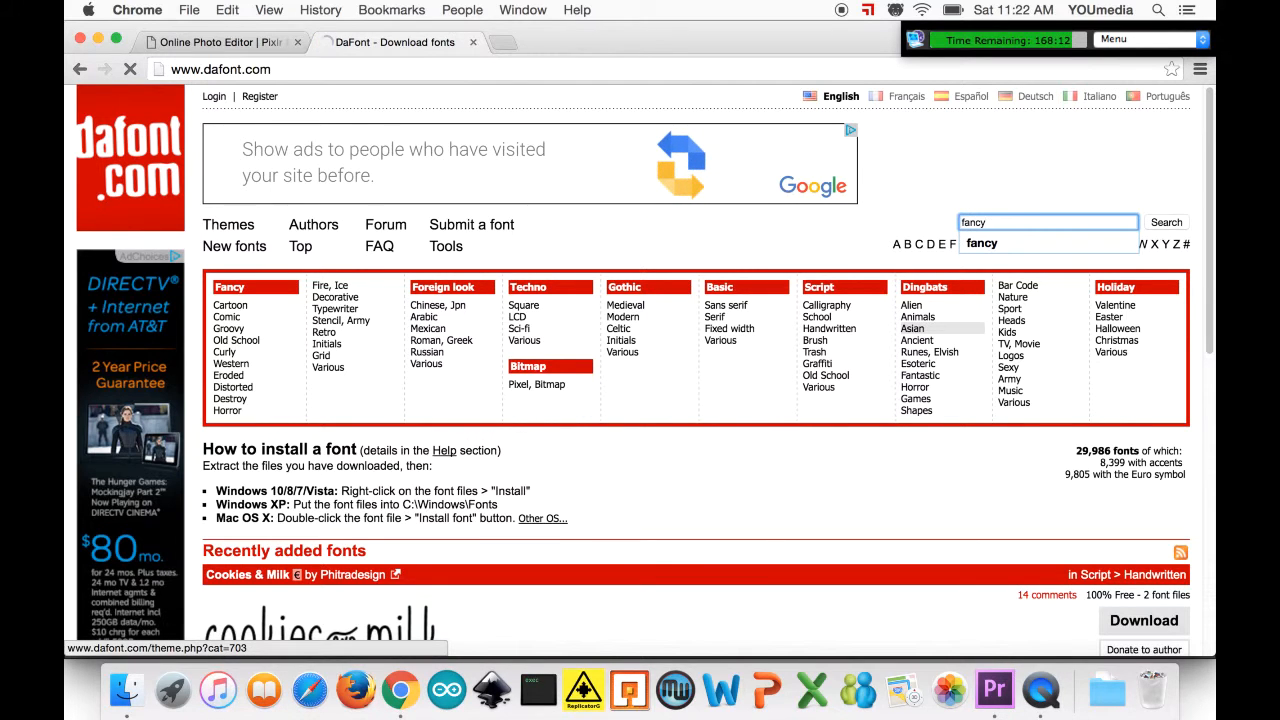
click(1165, 220)
Browse the found fonts and download Fontenay Fancy.
scroll(1161, 548, down, 10)
scroll(1161, 552, down, 4)
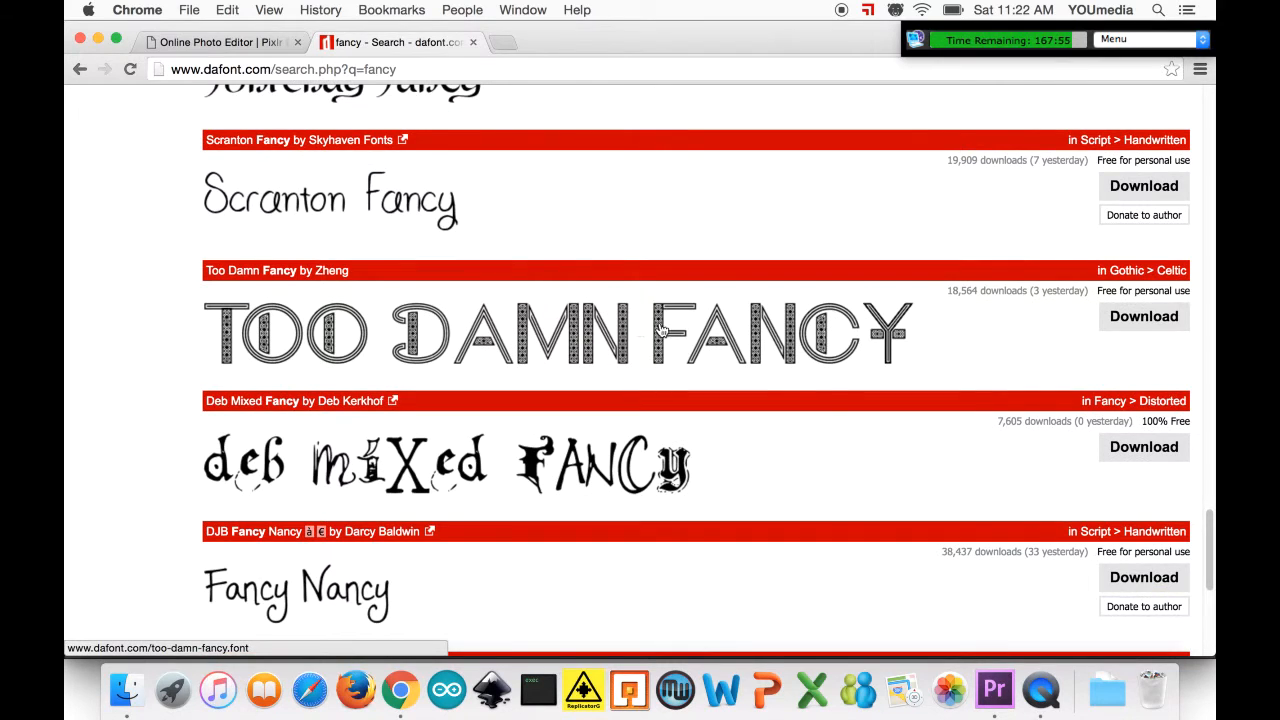
scroll(655, 340, up, 3)
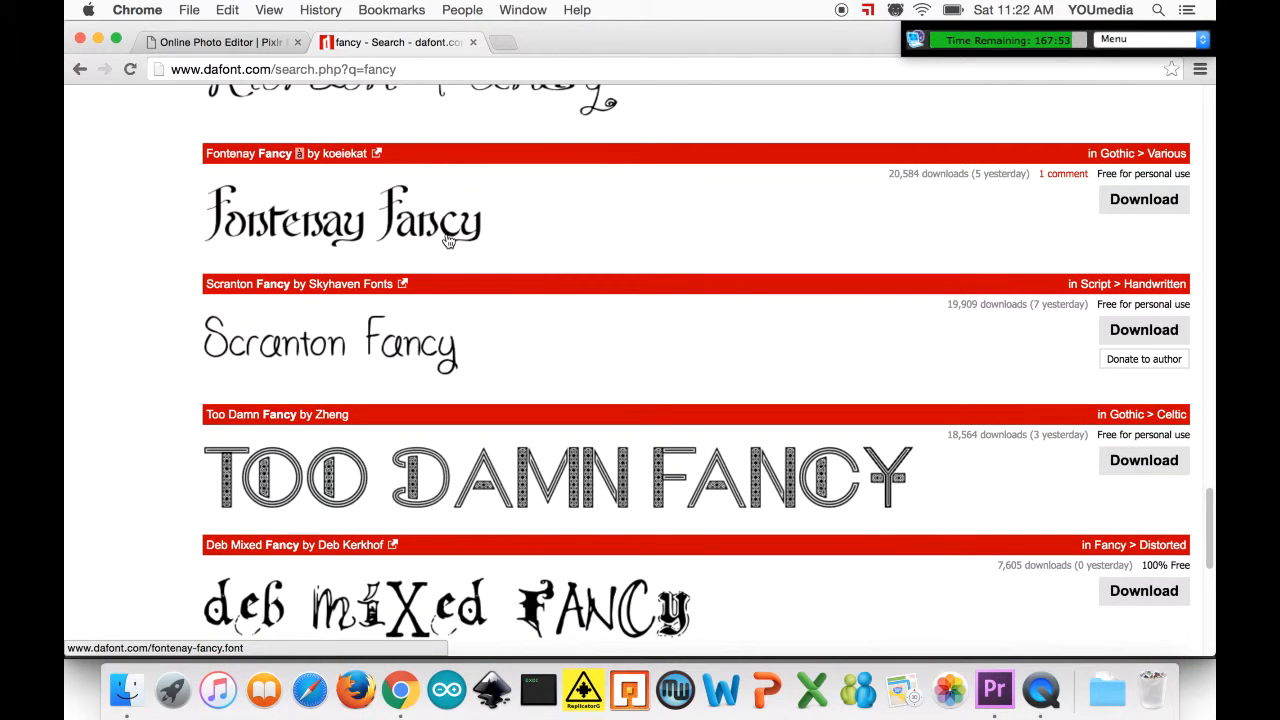
click(1133, 203)
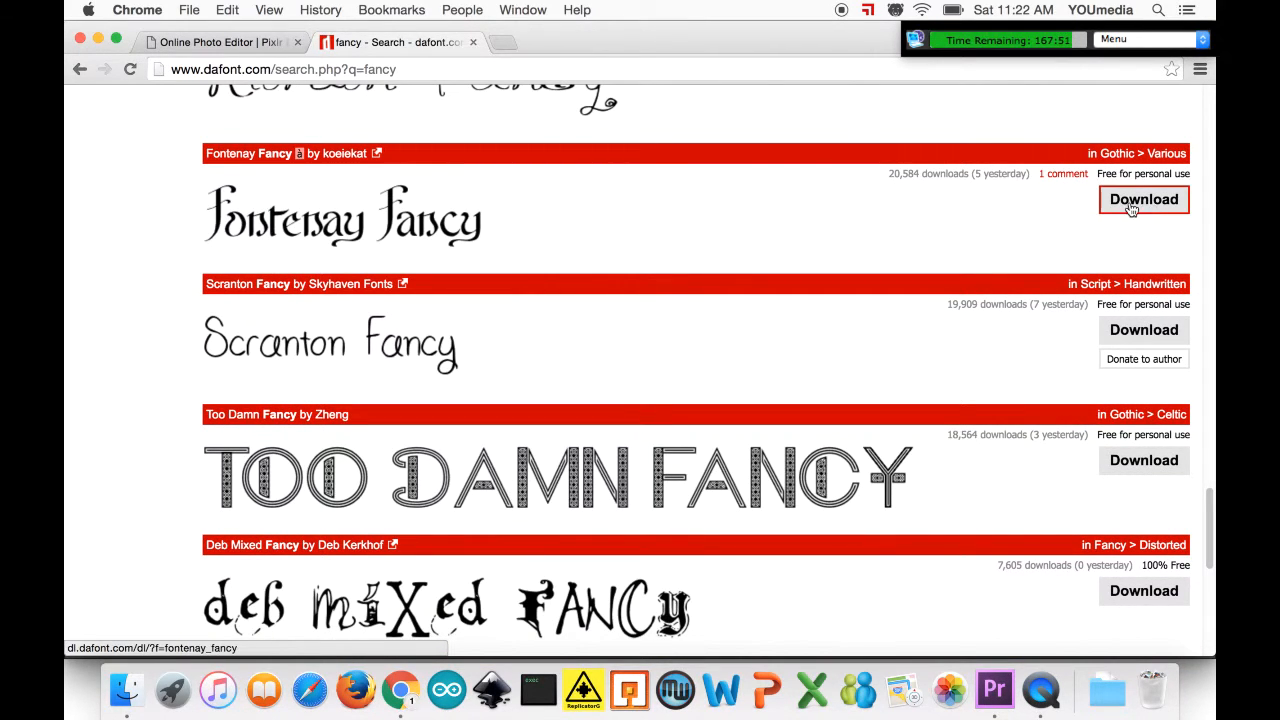
Show fontenay_fancy.zip in Finder, extract it and open the extracted fontenay_fancy folder.
click(249, 650)
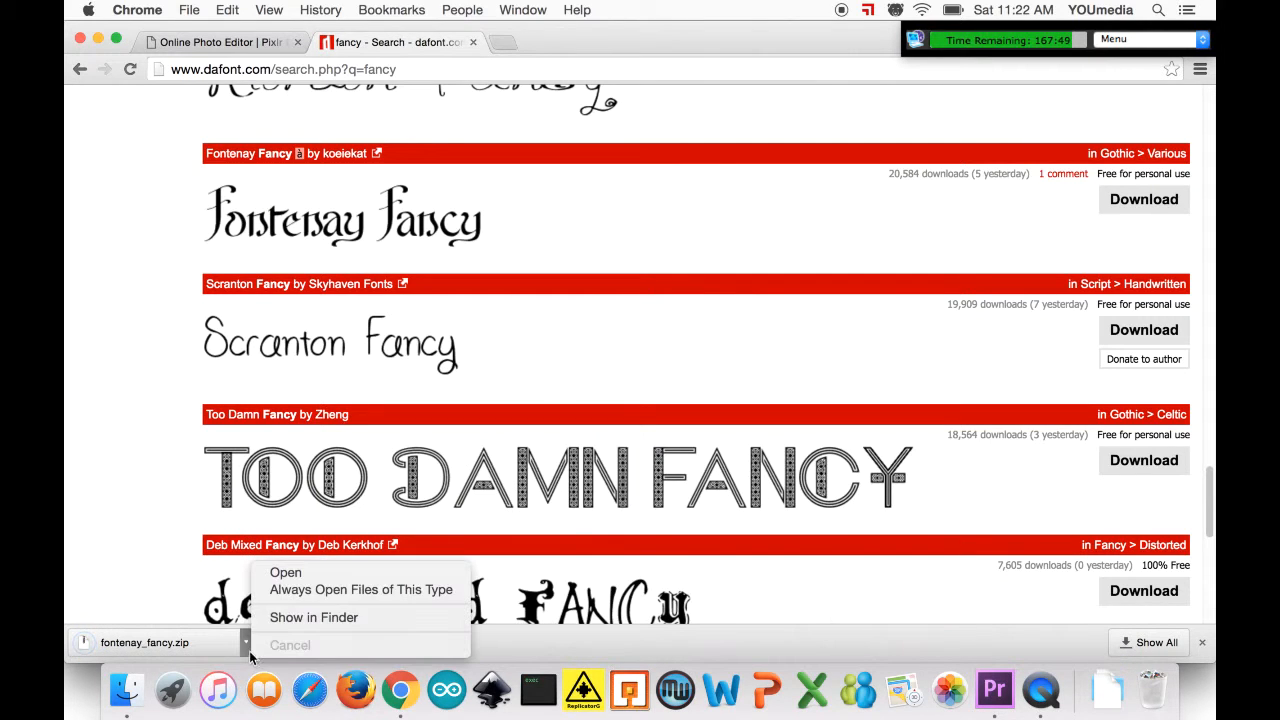
click(297, 618)
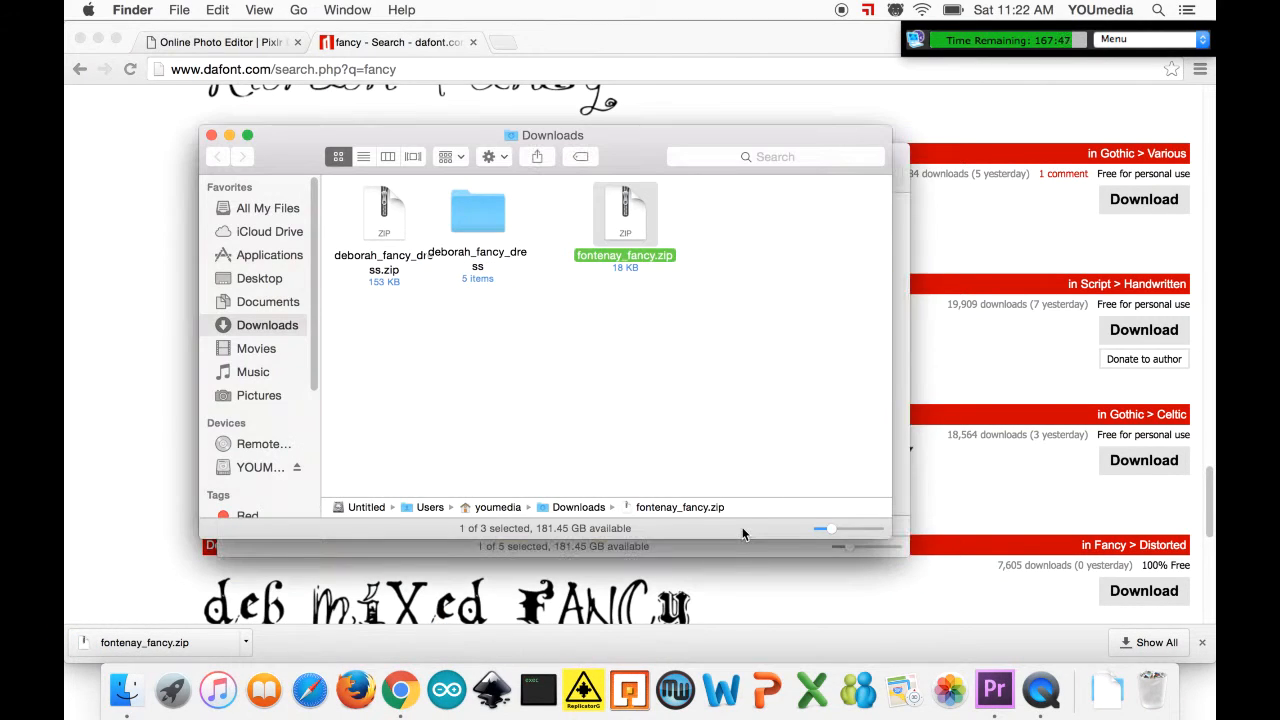
double_click(617, 214)
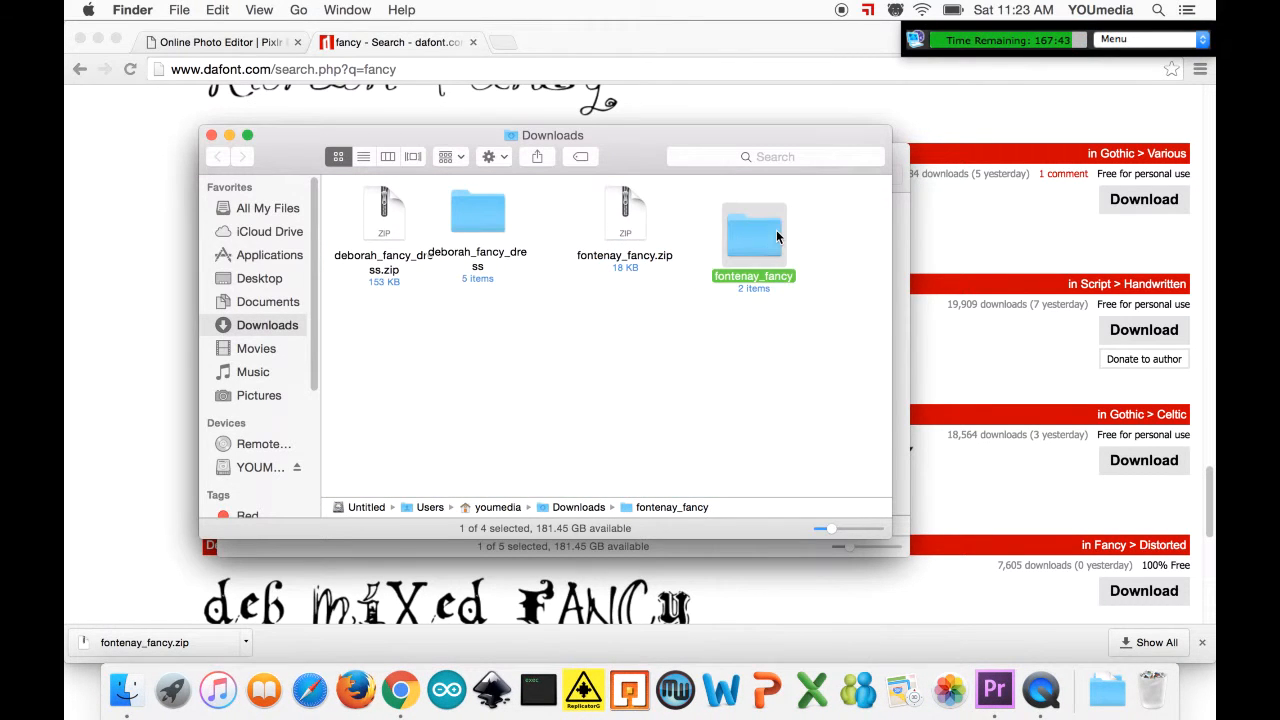
double_click(767, 230)
Open Fontenay Fancy kk.ttf and install it in Font Book, ticking the font in the validation list.
double_click(385, 215)
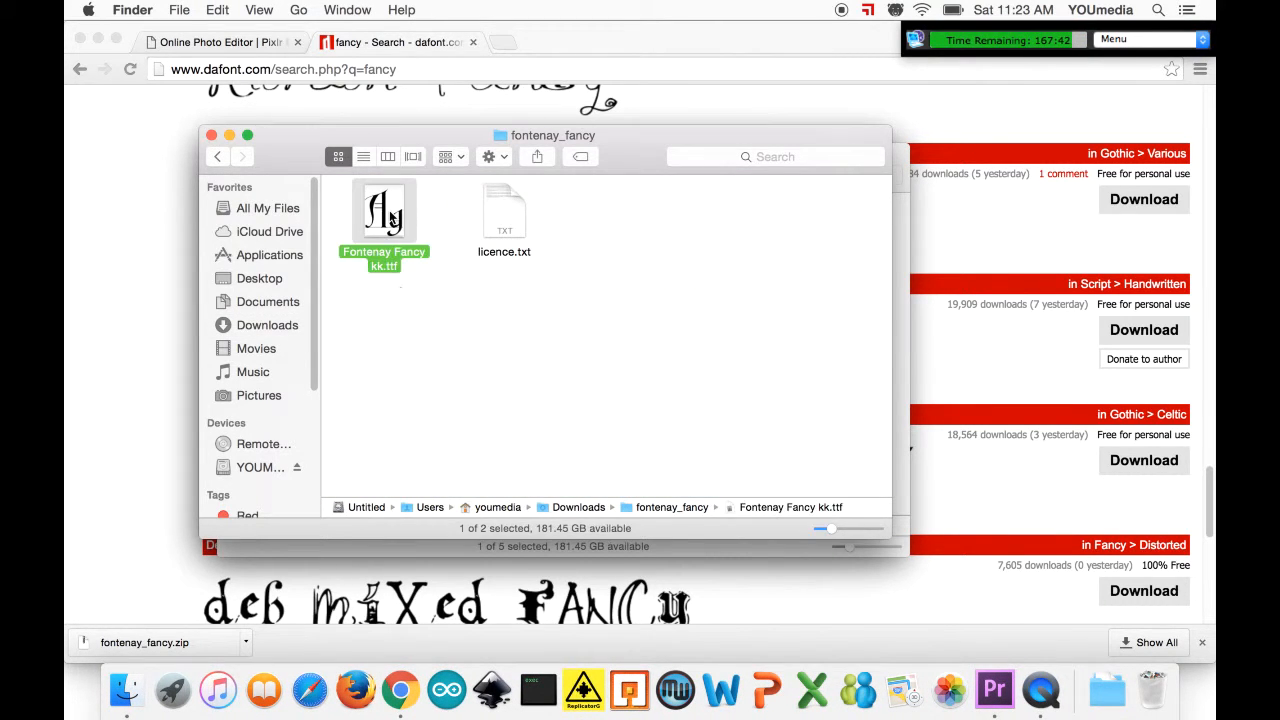
click(380, 185)
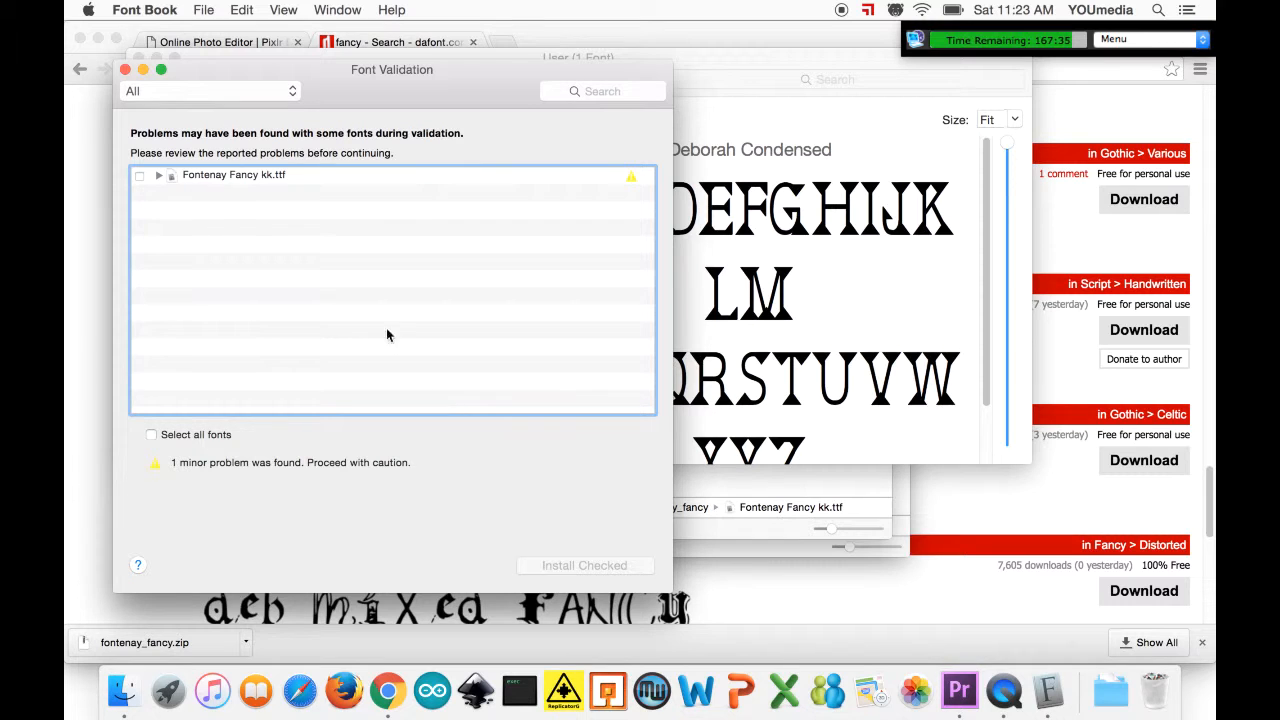
click(139, 176)
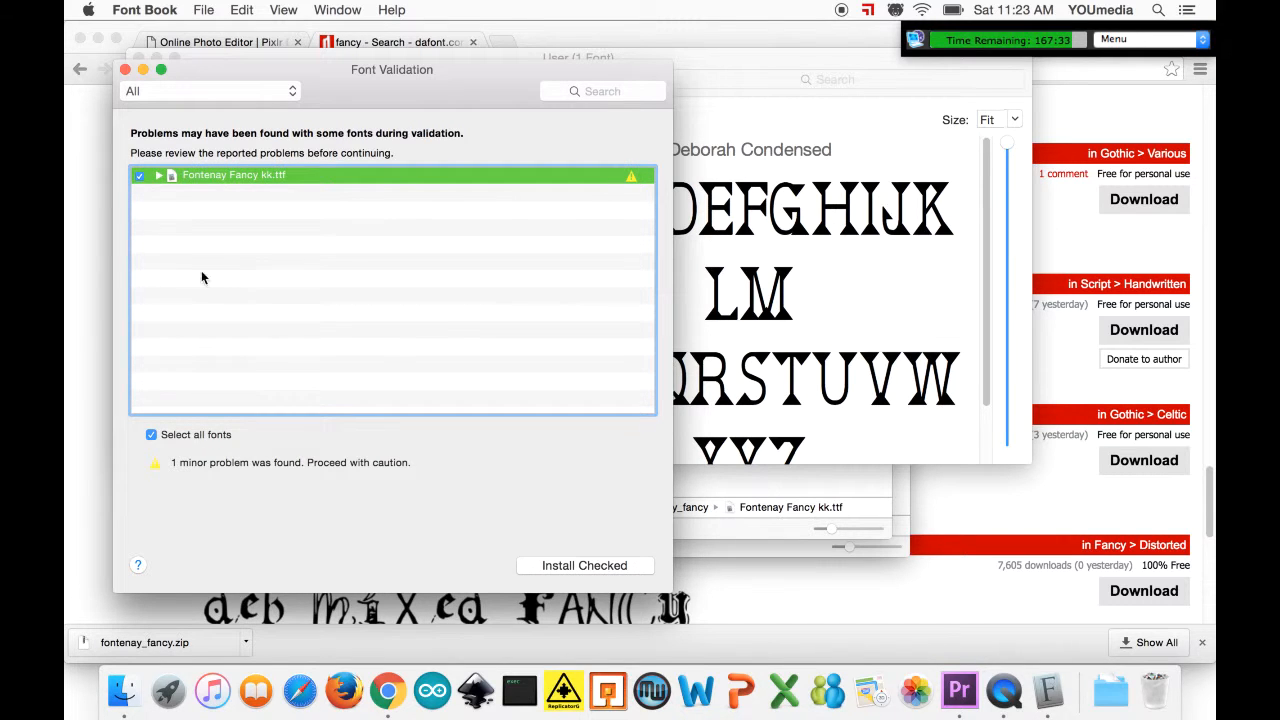
click(588, 565)
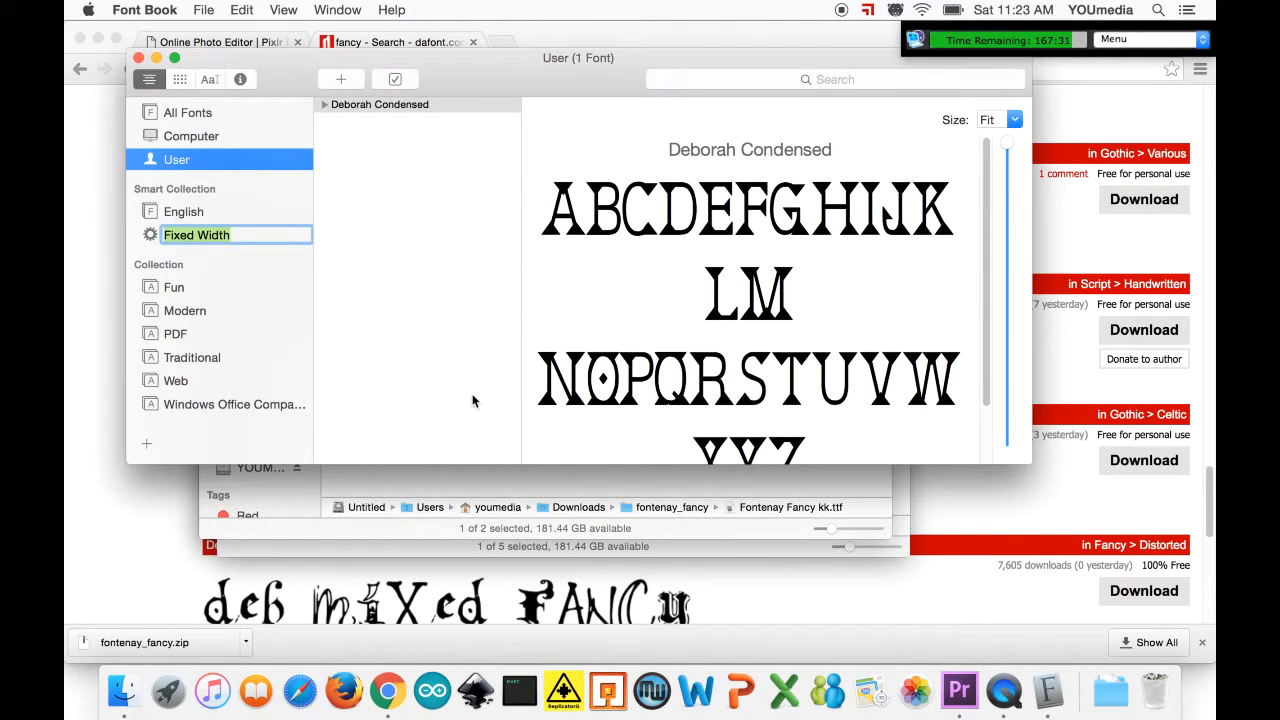
Return to the Pixlr editor page in Chrome and close the browser window, agreeing to leave the page.
click(203, 44)
click(81, 39)
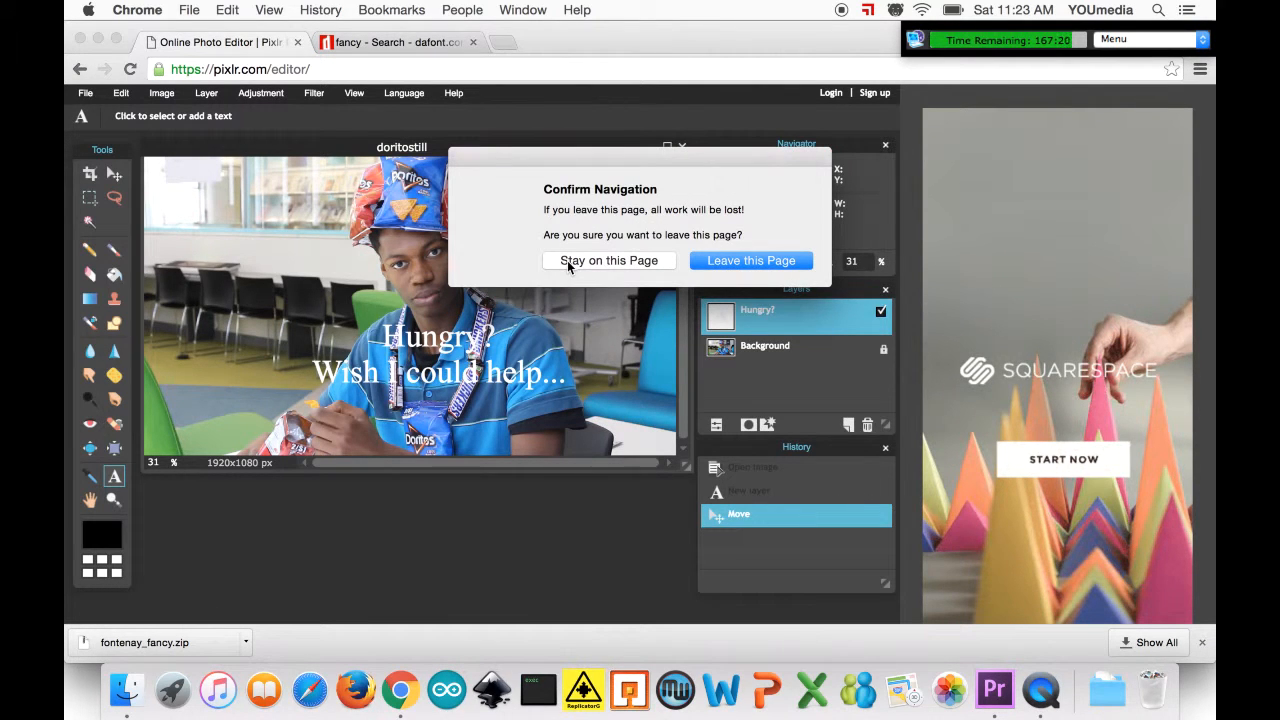
click(761, 260)
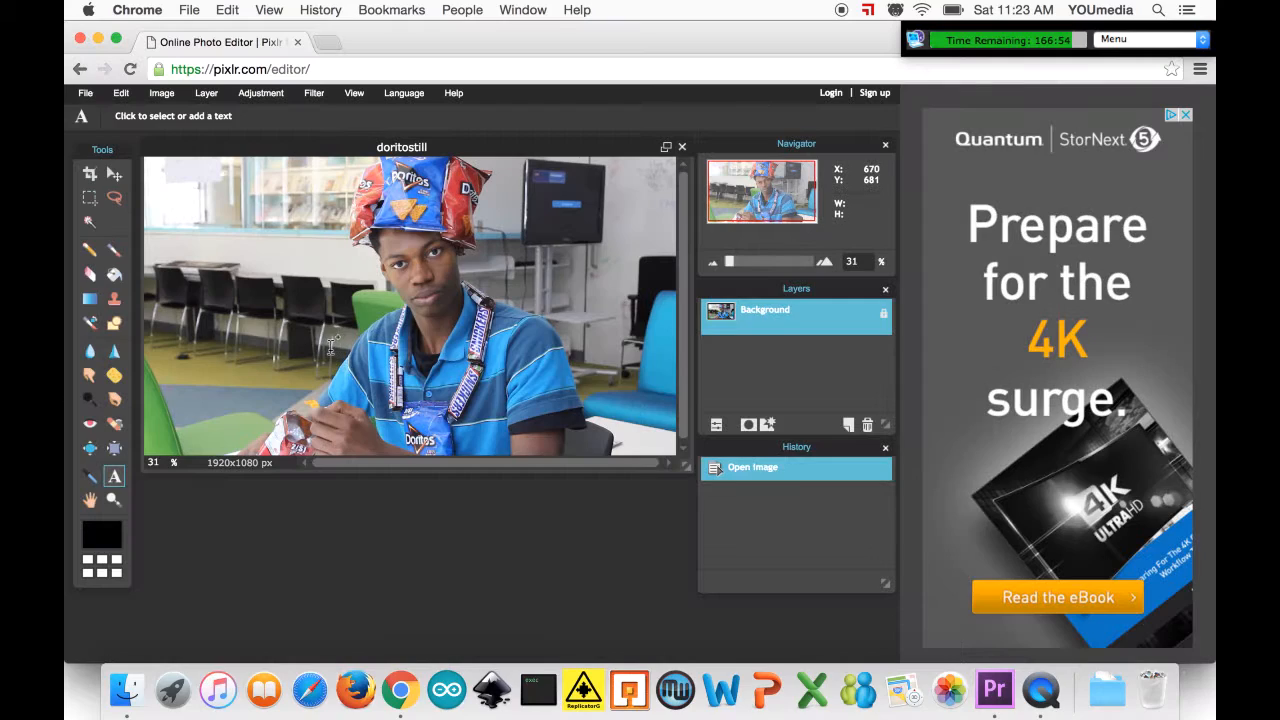
Add the text "Hungry?" / "Wish I could help..." to the reopened photo and set its font to Fontenay Fancy.
click(429, 423)
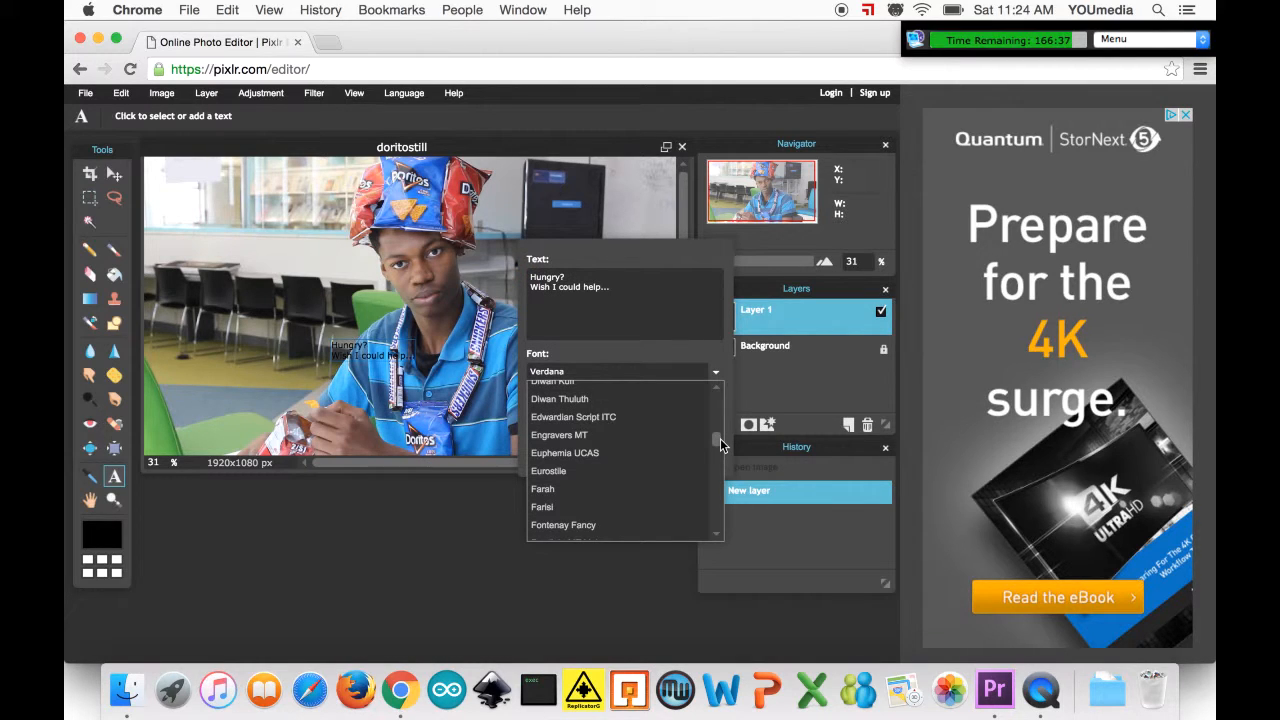
scroll(720, 444, down, 2)
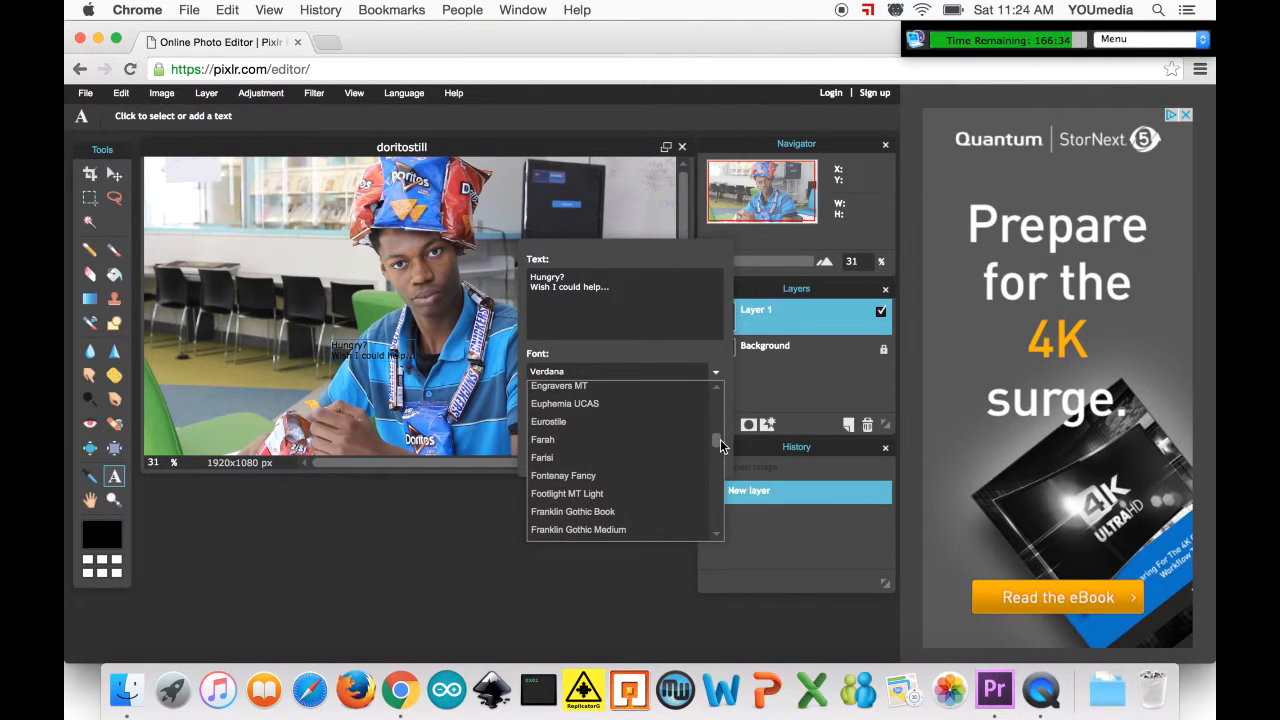
click(626, 474)
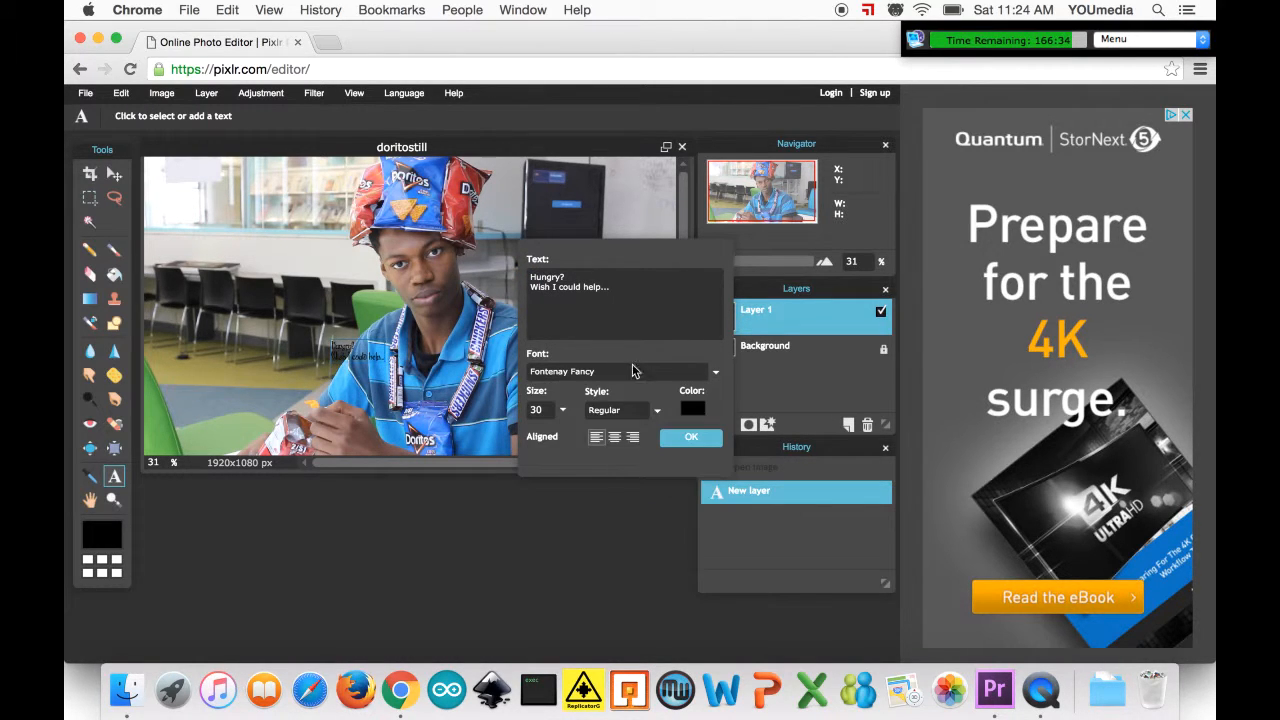
Set the new Fontenay Fancy caption's color to white (ffffff).
click(691, 410)
drag(378, 320, 381, 268)
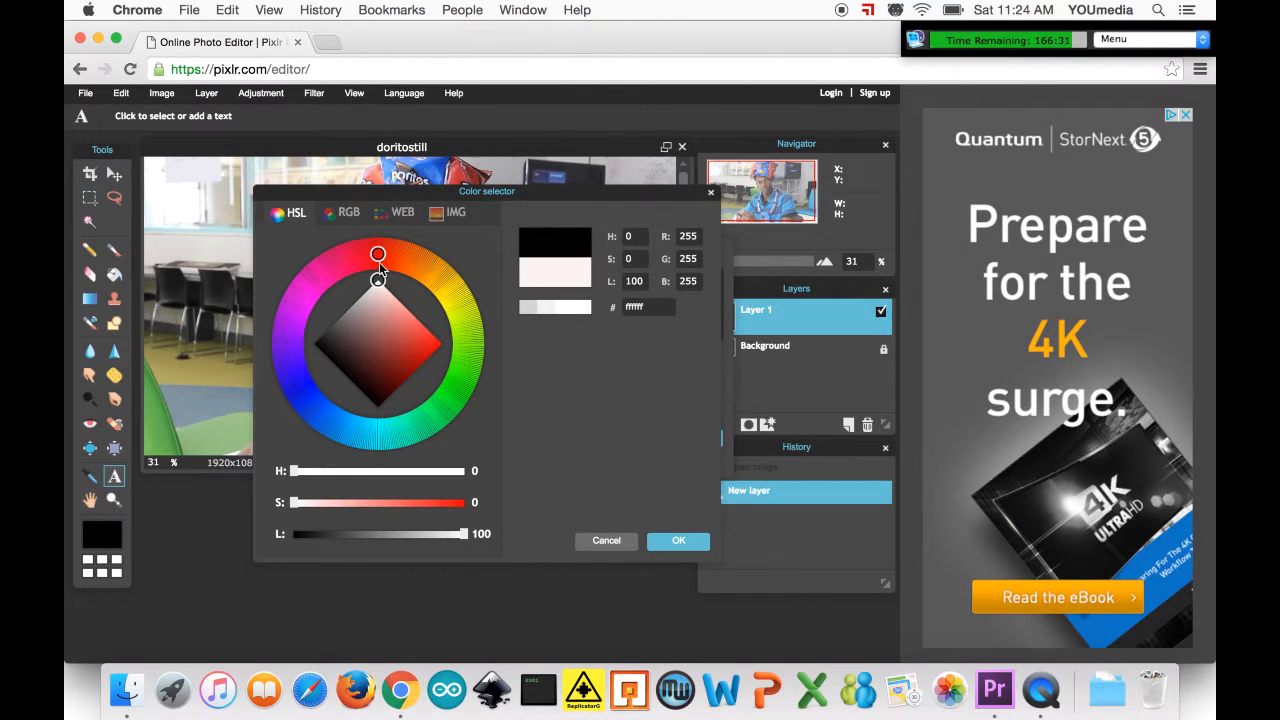
click(677, 542)
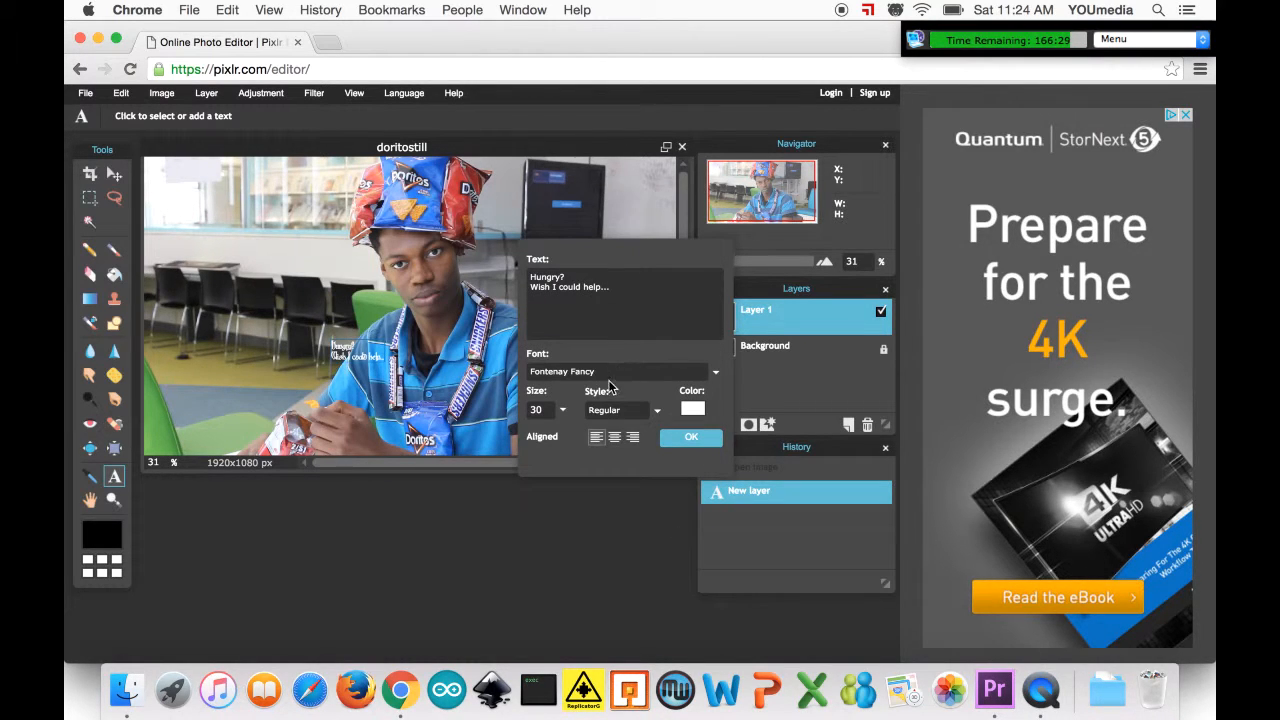
Increase the caption's font size and move the caption beside the boy's face, over the chairs in the background.
click(562, 411)
drag(506, 435, 545, 445)
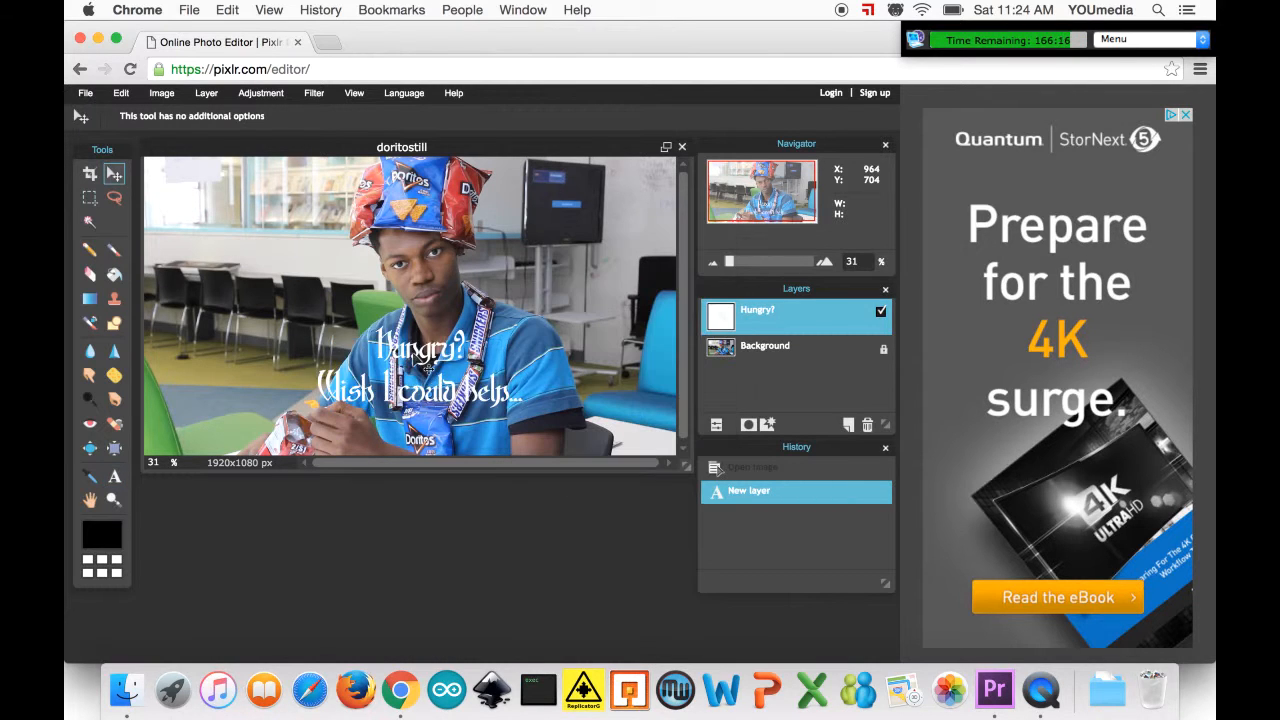
drag(413, 356, 306, 301)
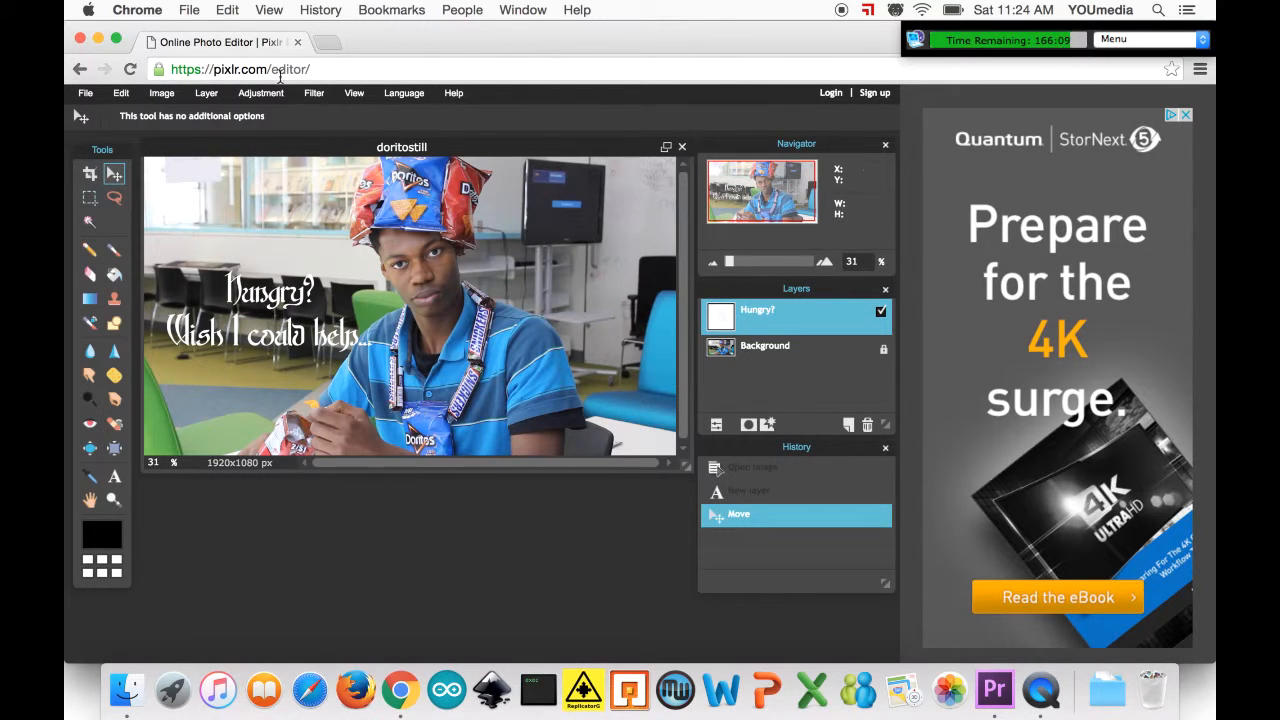
Add an Outer glow layer style to the caption layer and set its color to black (000000).
click(214, 93)
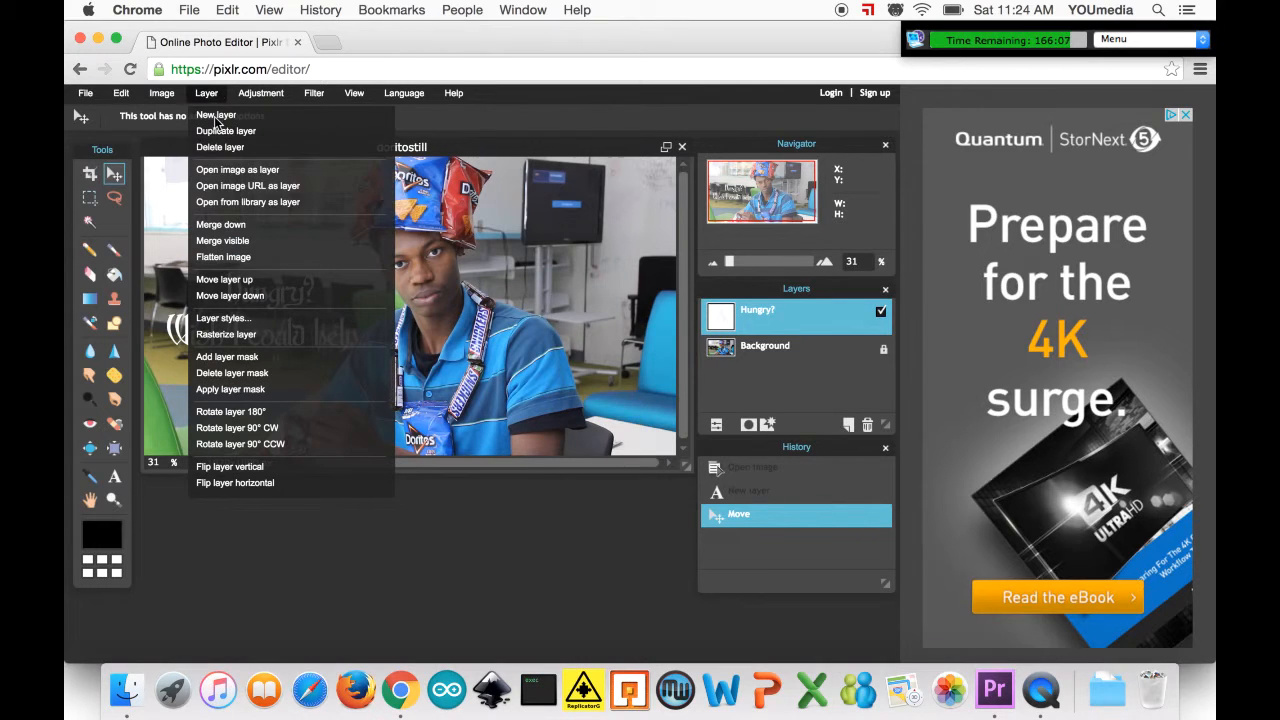
click(237, 318)
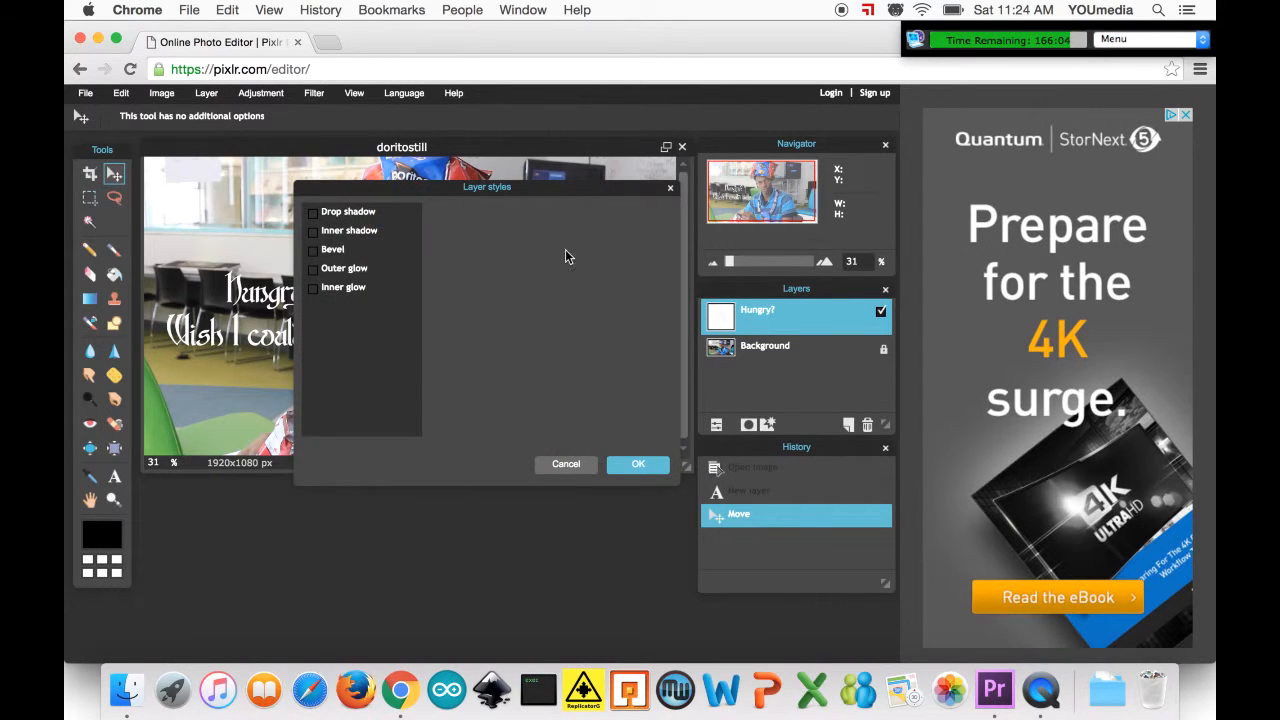
drag(560, 208, 687, 308)
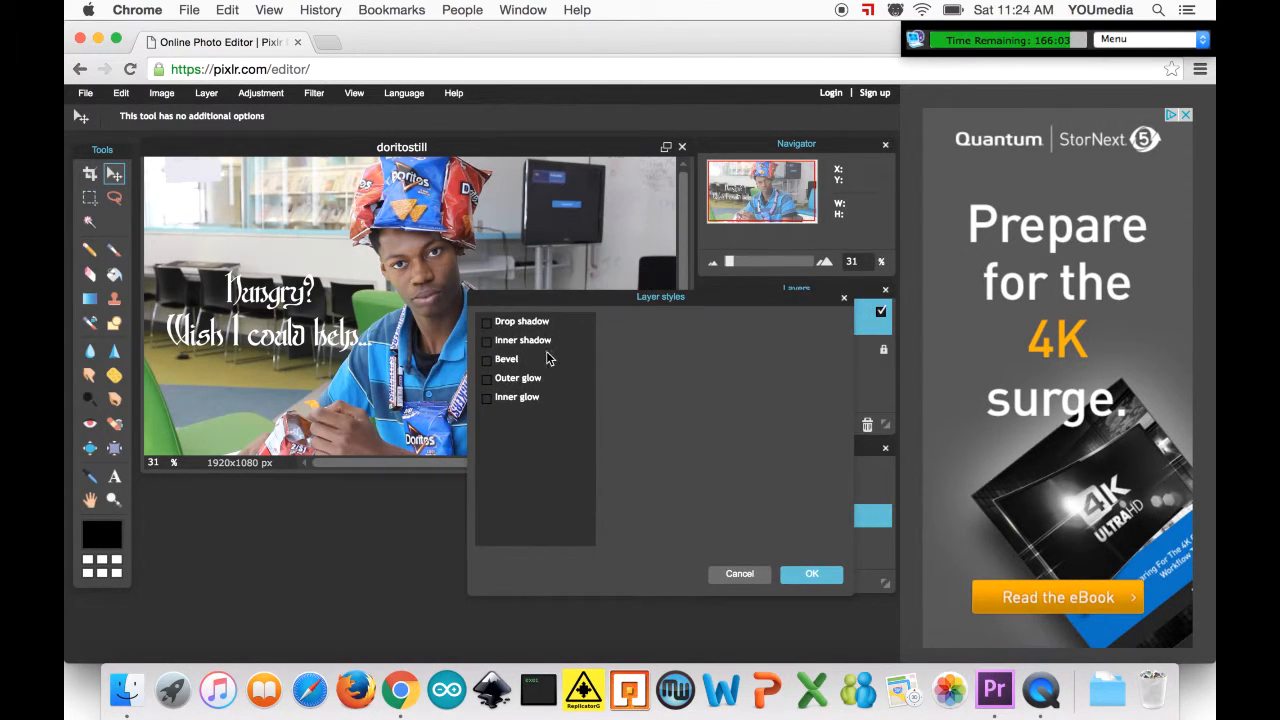
click(486, 379)
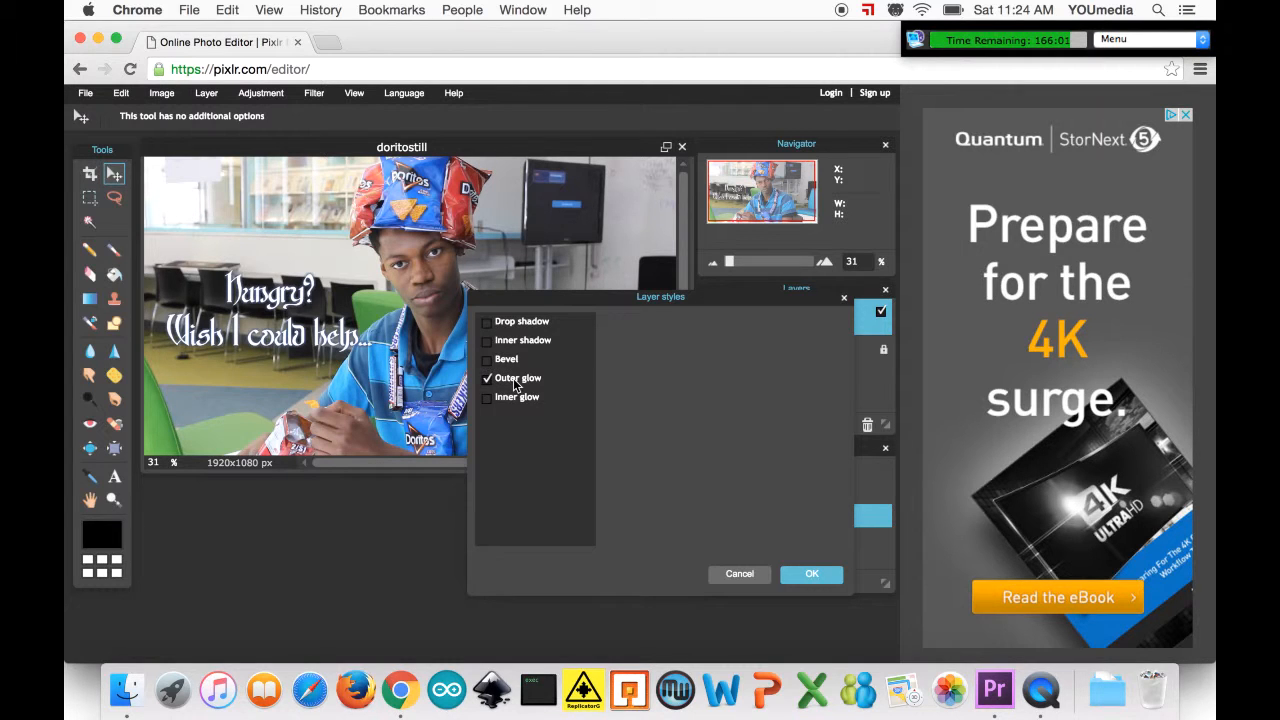
click(517, 384)
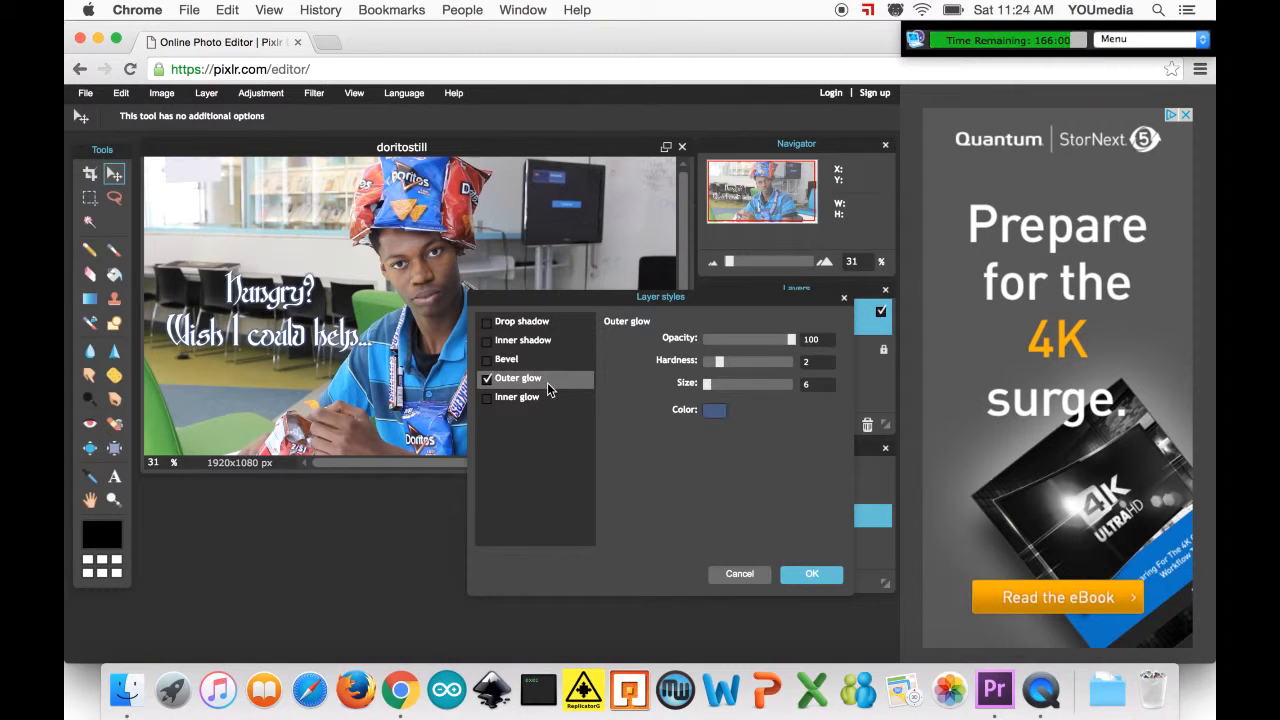
click(714, 412)
drag(558, 375, 472, 363)
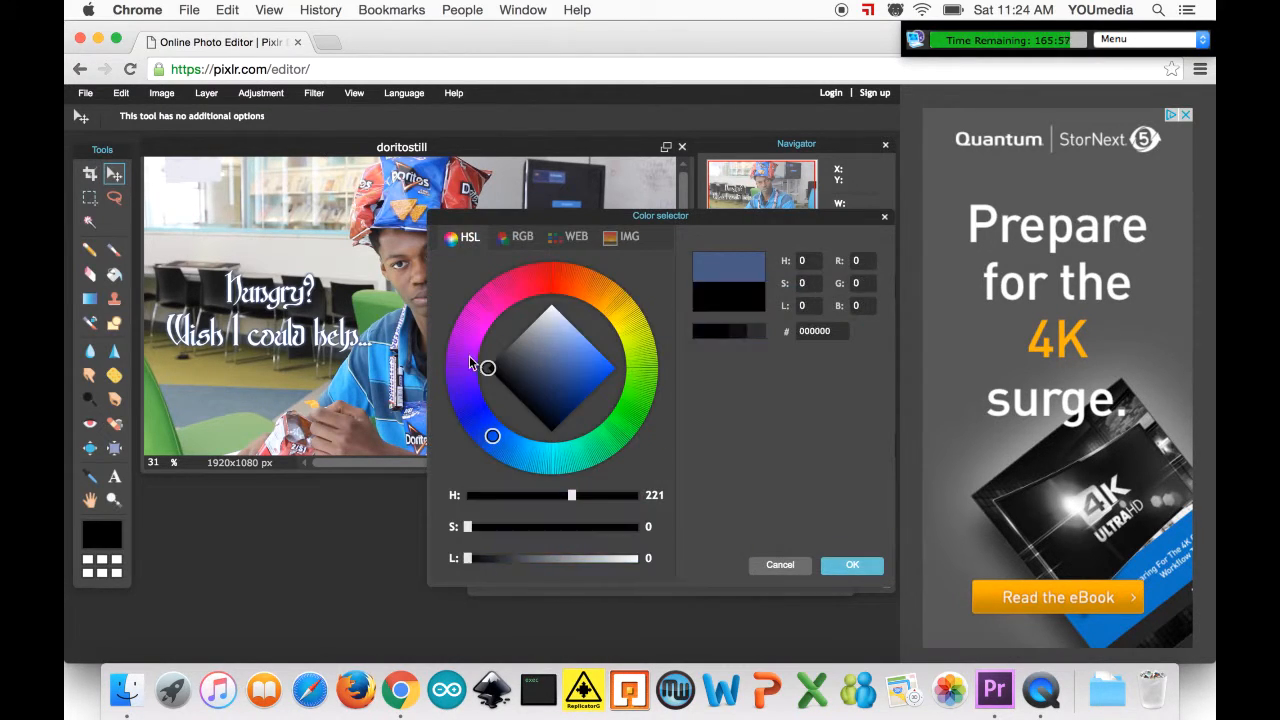
click(836, 567)
Set the outer glow's hardness to 10, its size to 11 and its opacity to 100.
drag(720, 366, 815, 376)
mouse_move(707, 383)
mouse_down()
mouse_move(727, 382)
mouse_move(710, 384)
mouse_up()
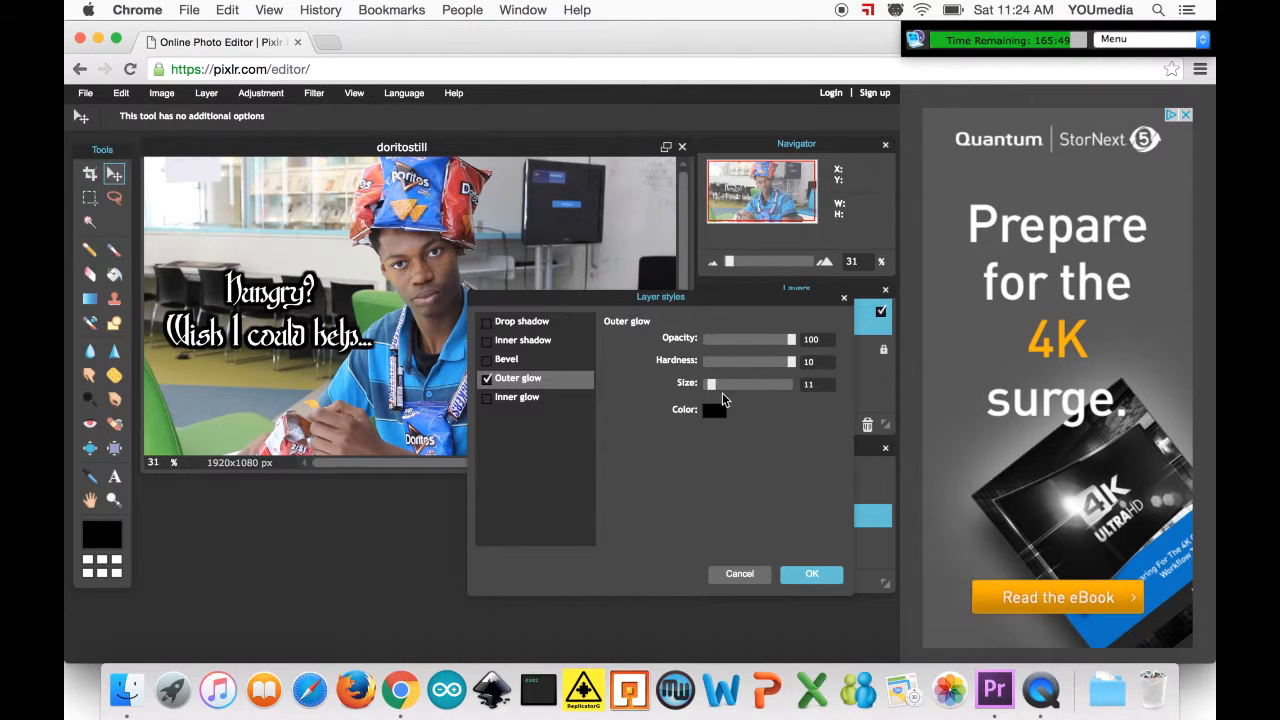
drag(772, 344, 825, 343)
Enable the Inner glow style on the caption and set its color to red (ff000d).
click(490, 398)
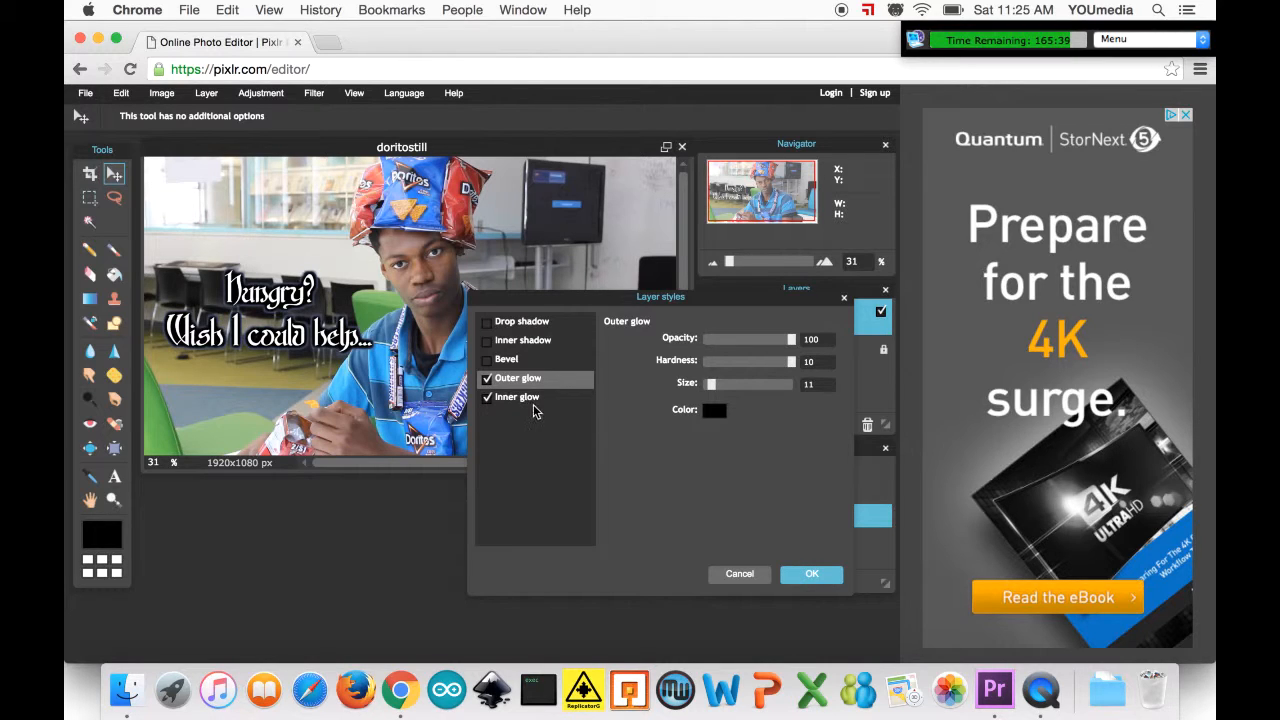
click(530, 398)
click(714, 411)
click(562, 364)
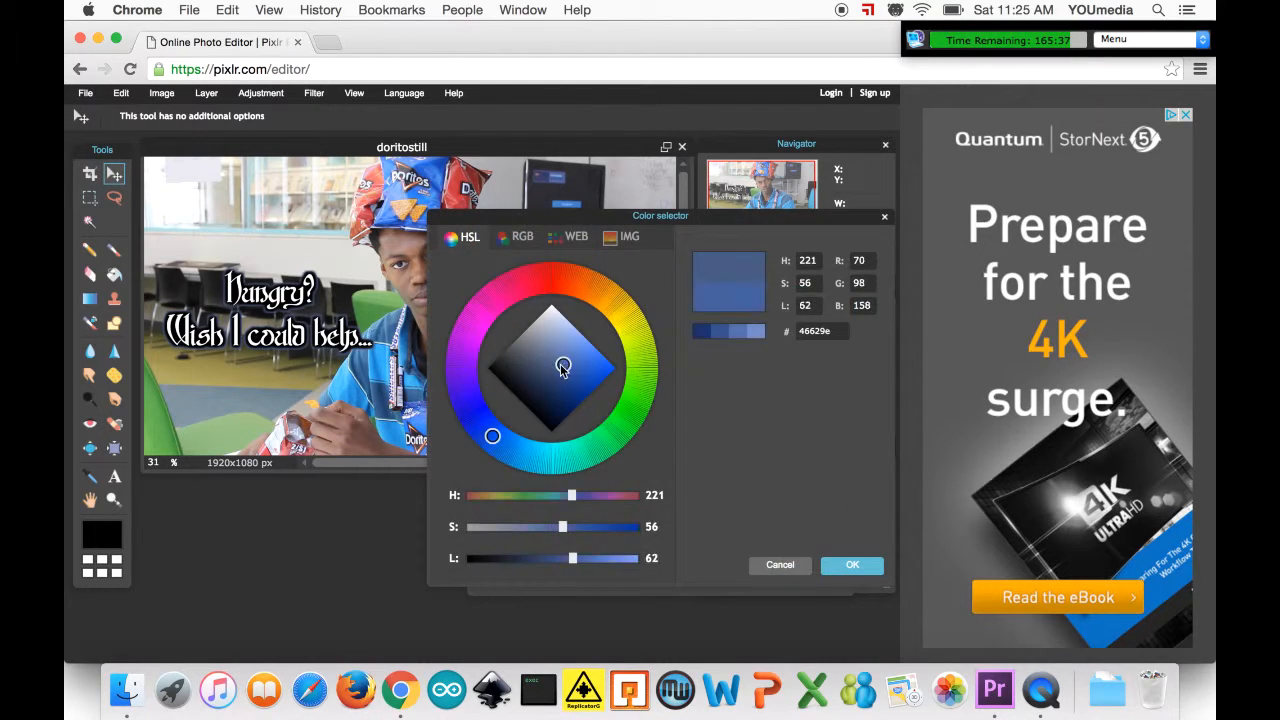
click(547, 278)
drag(571, 364, 679, 397)
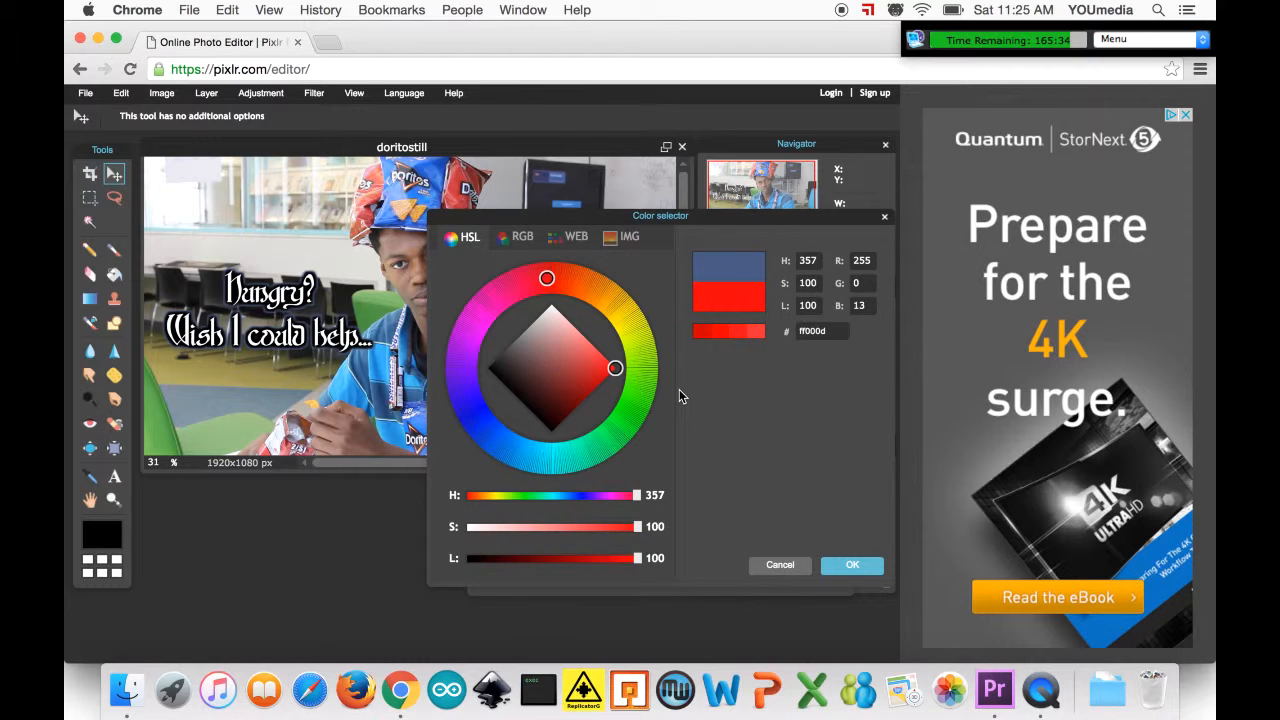
click(848, 565)
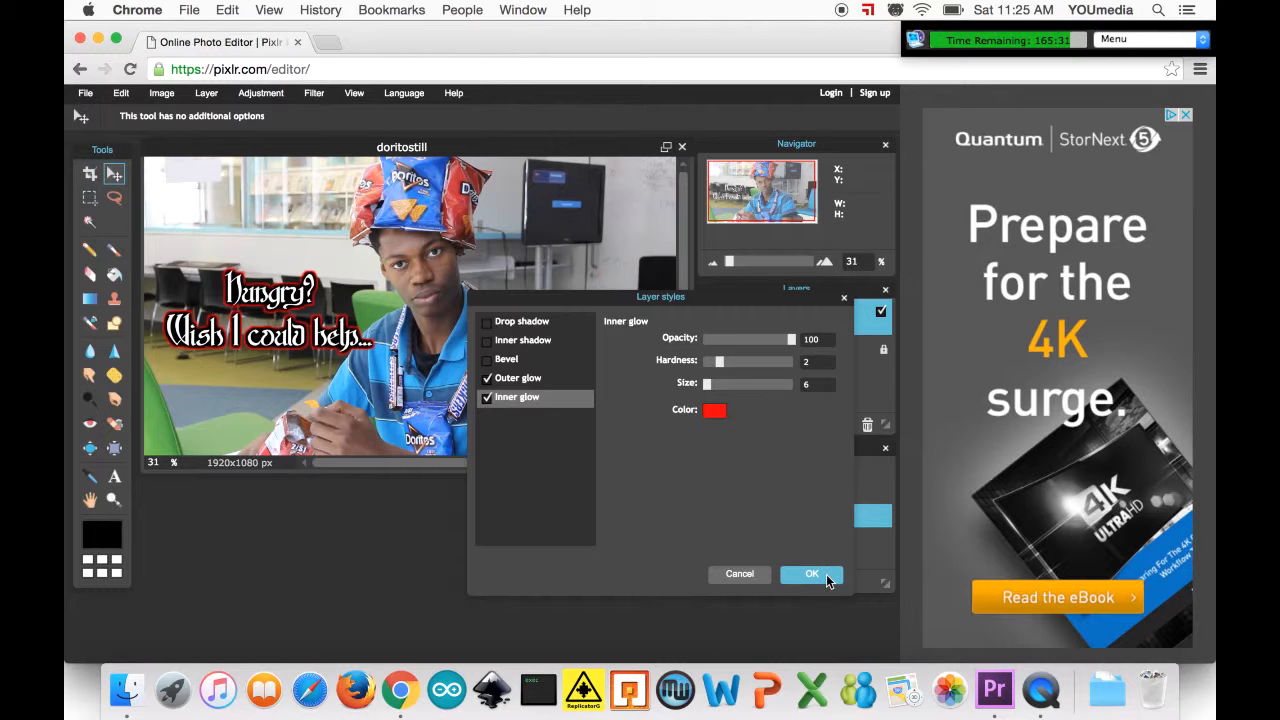
Try the Bevel style on the caption, turn it off again, and enable Drop shadow.
click(487, 359)
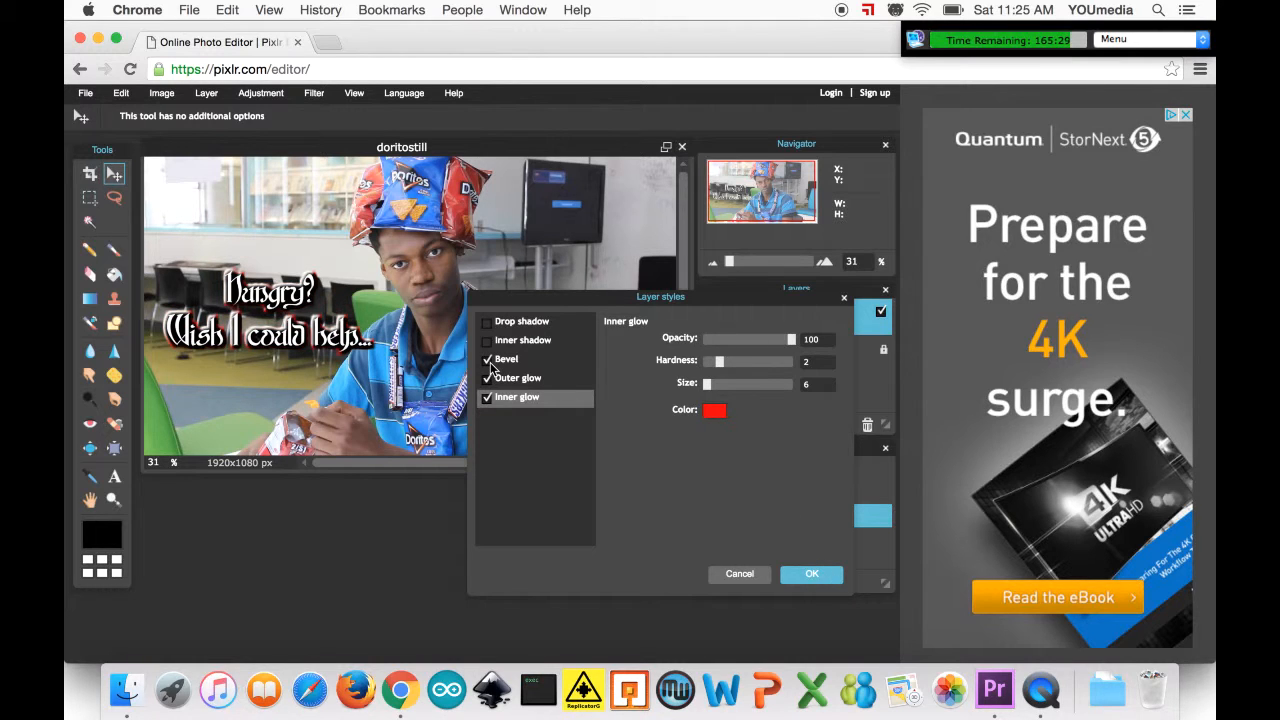
click(488, 360)
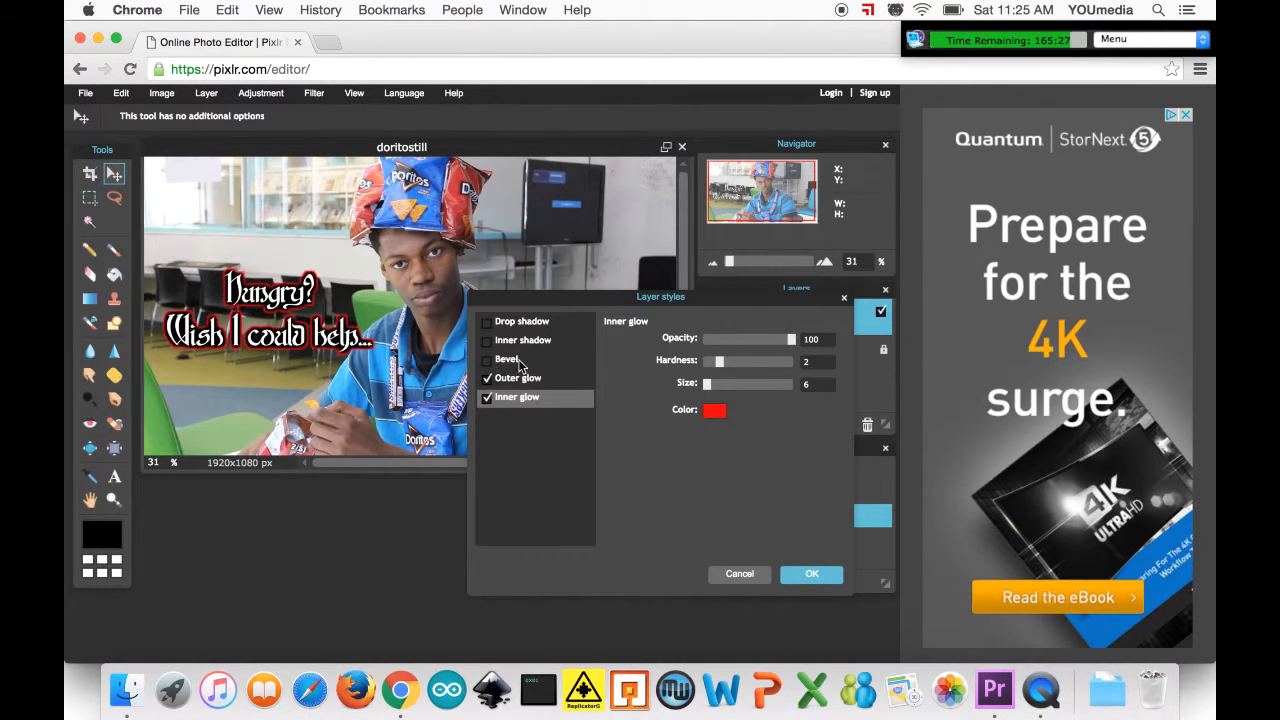
click(488, 323)
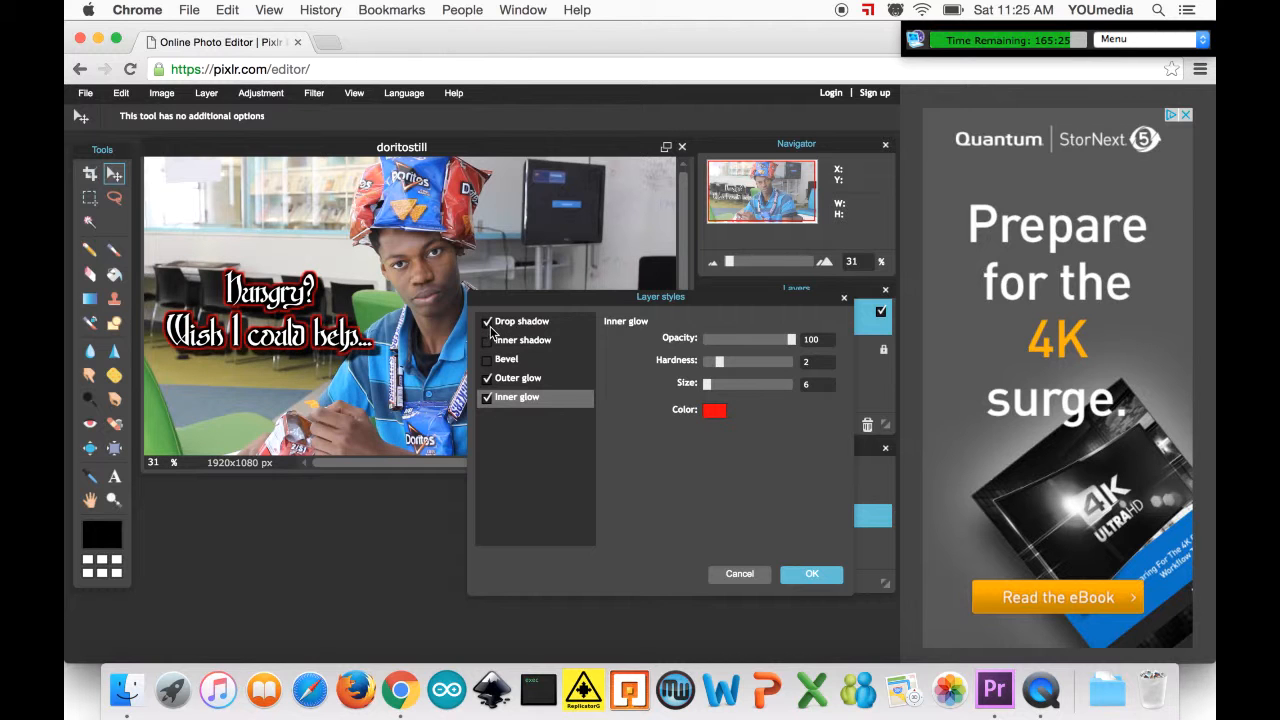